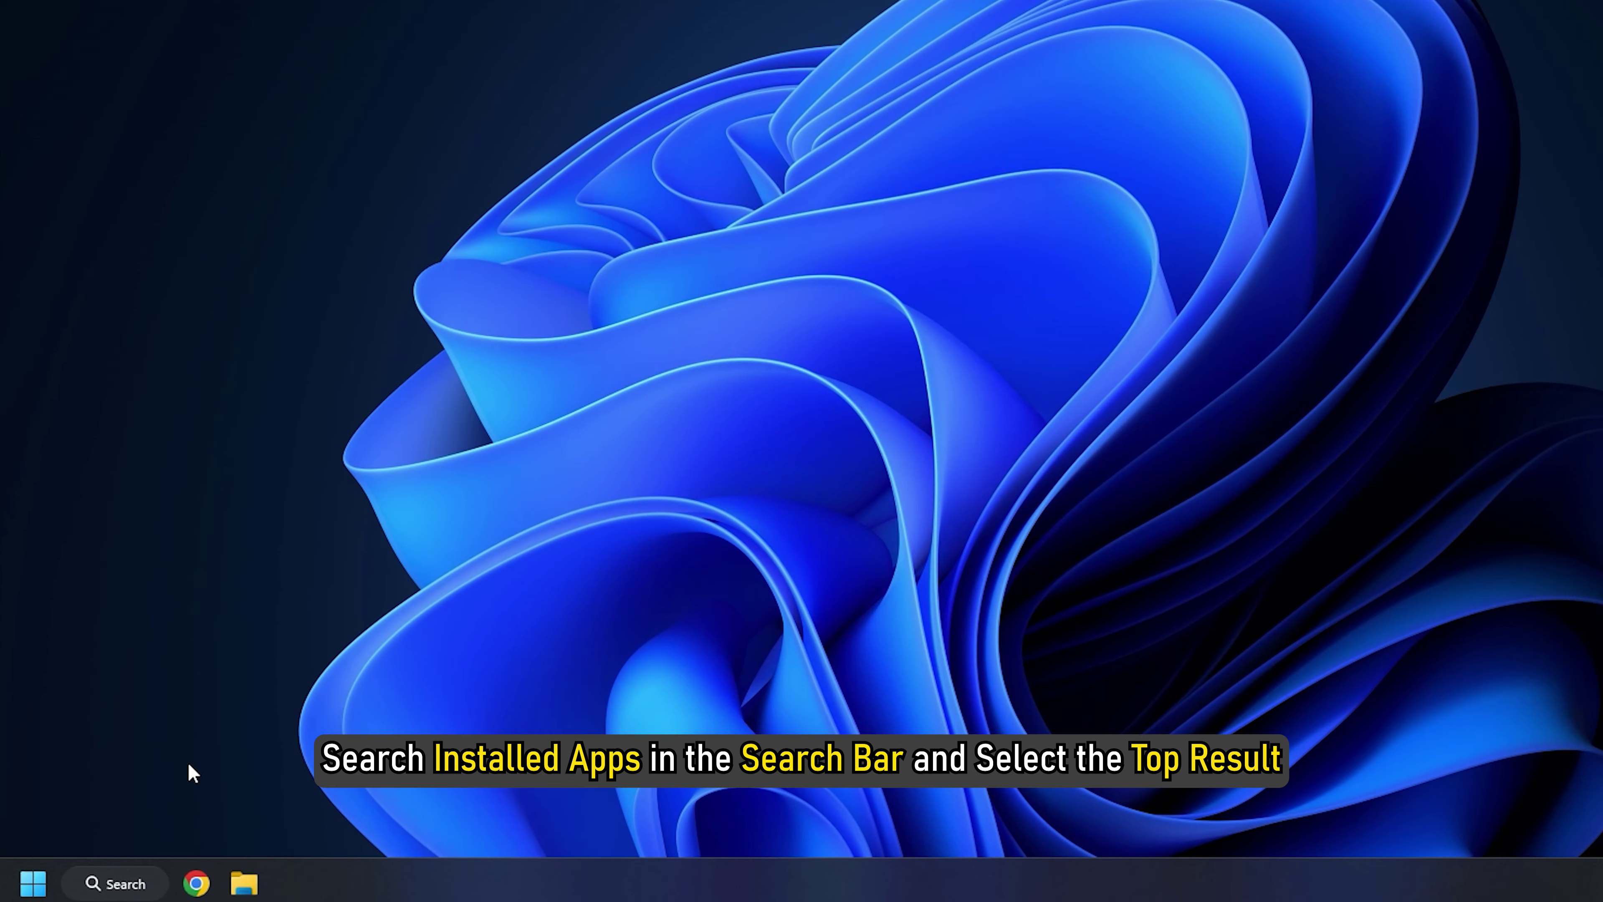
Search Windows for "installed apps" and open the Installed apps system settings.
left_click(91, 884)
type("installed apps")
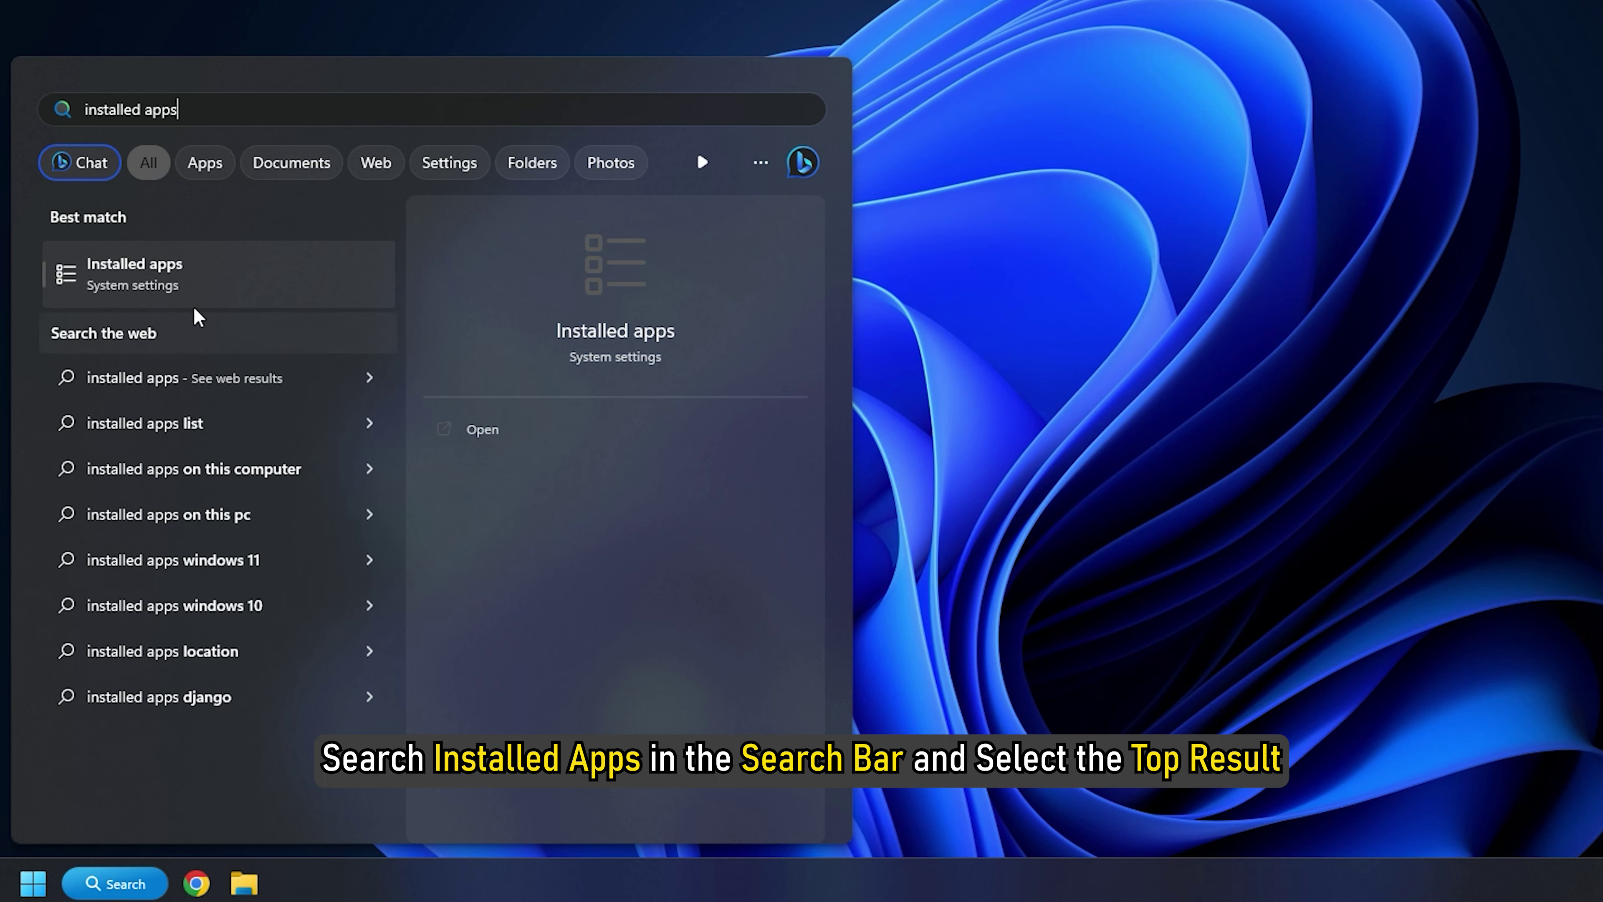
left_click(208, 292)
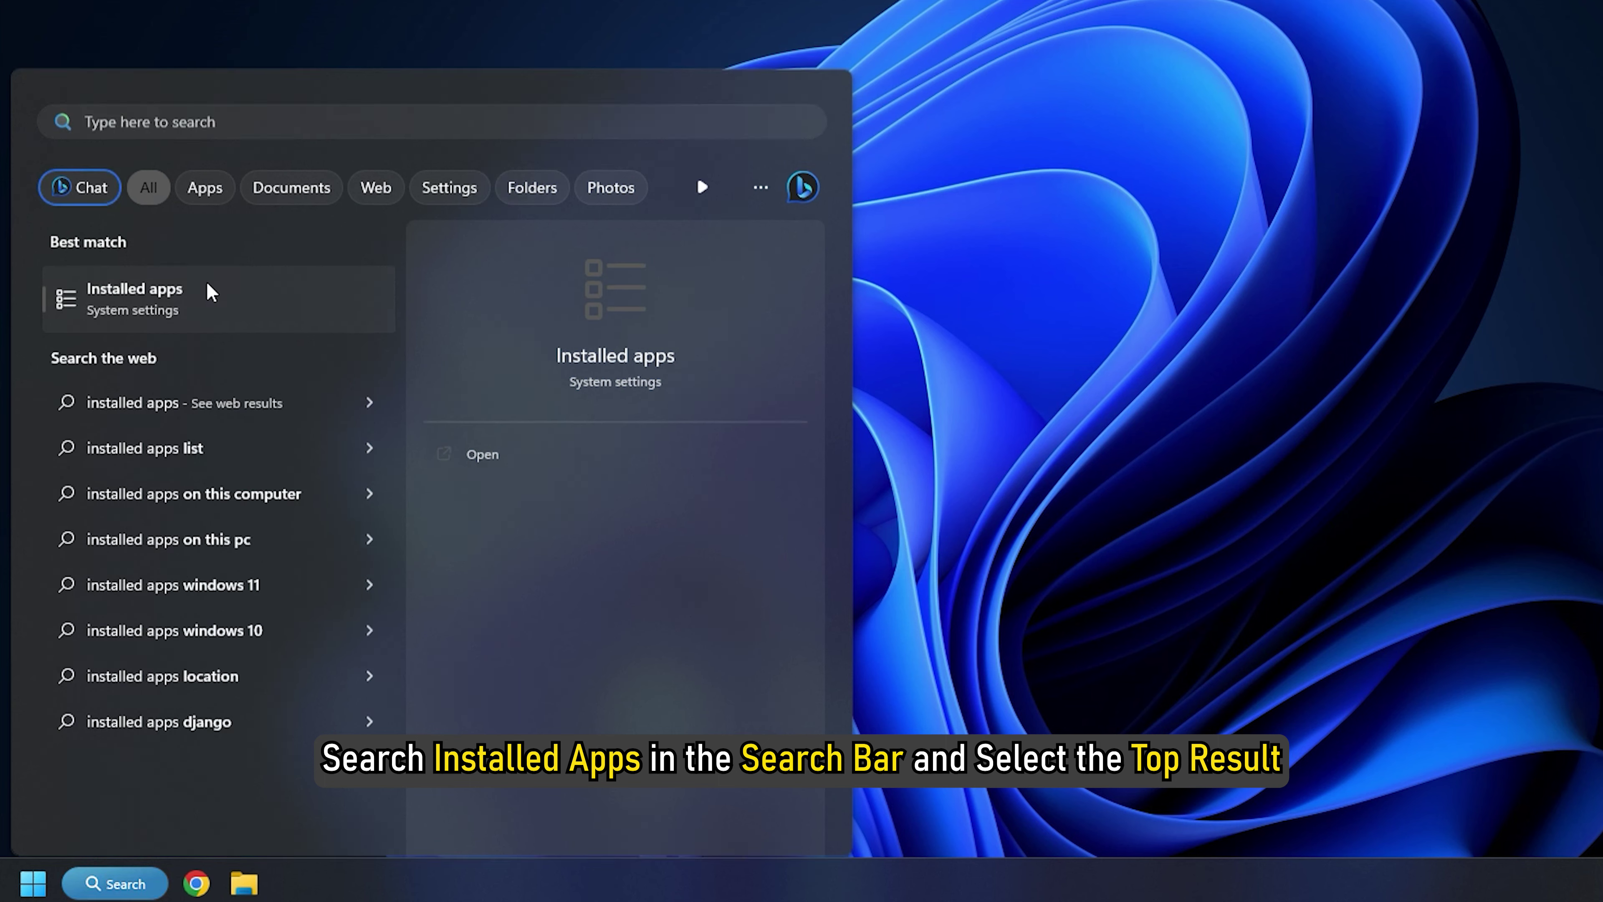
Uninstall Avast Free Antivirus from the installed apps, allowing its installer to make changes and choosing Uninstall in the Avast setup.
scroll(748, 162, "down", 10)
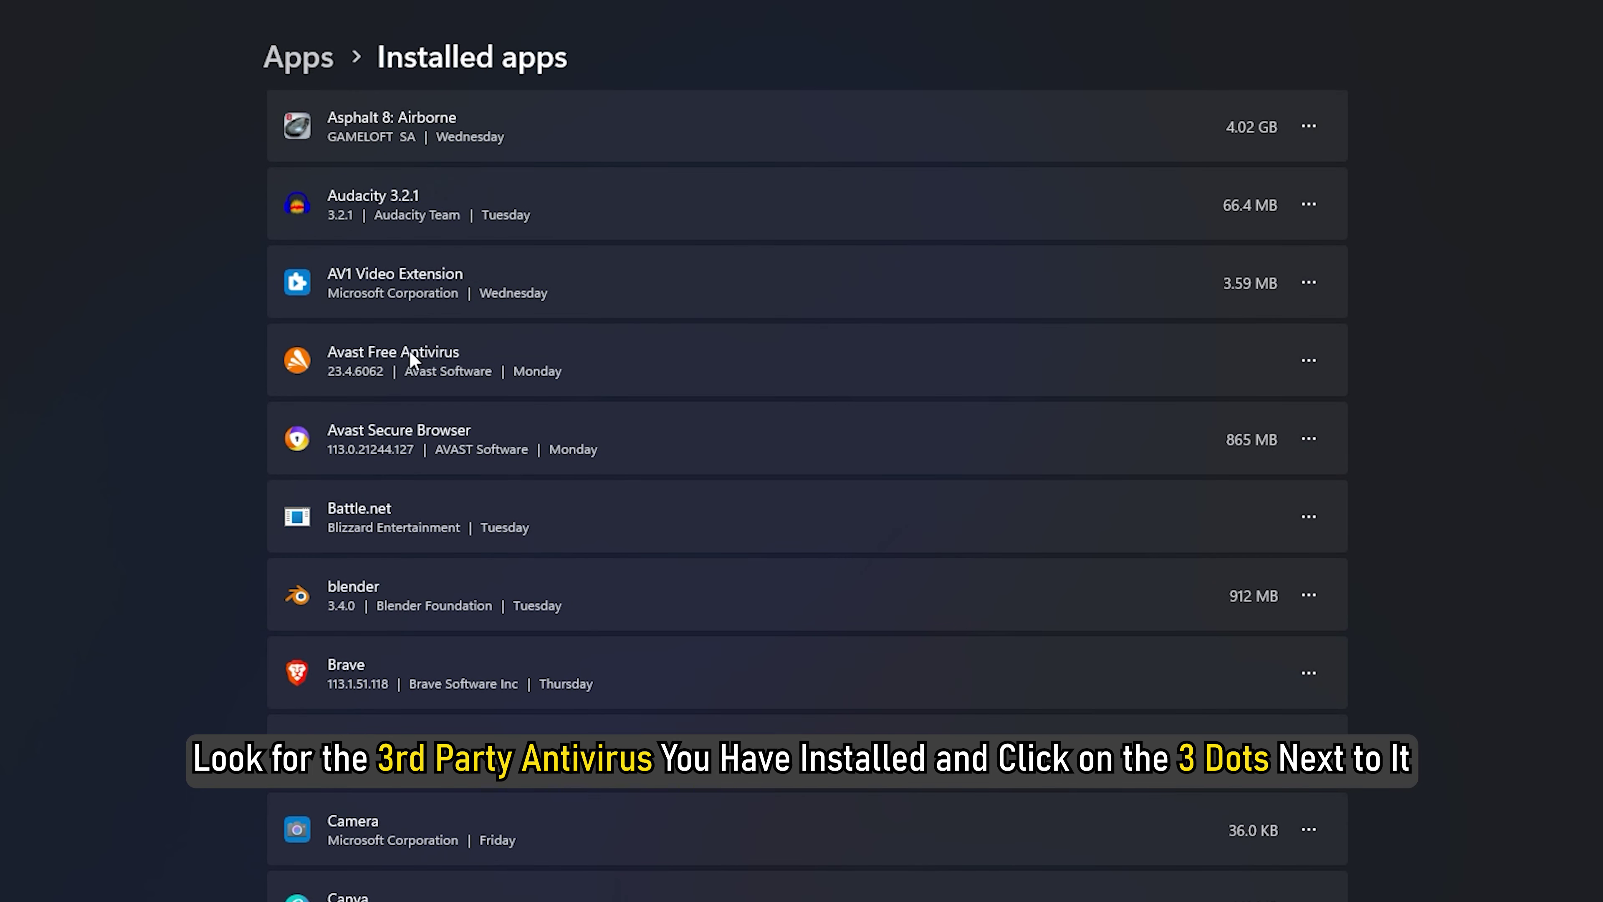
left_click(1321, 369)
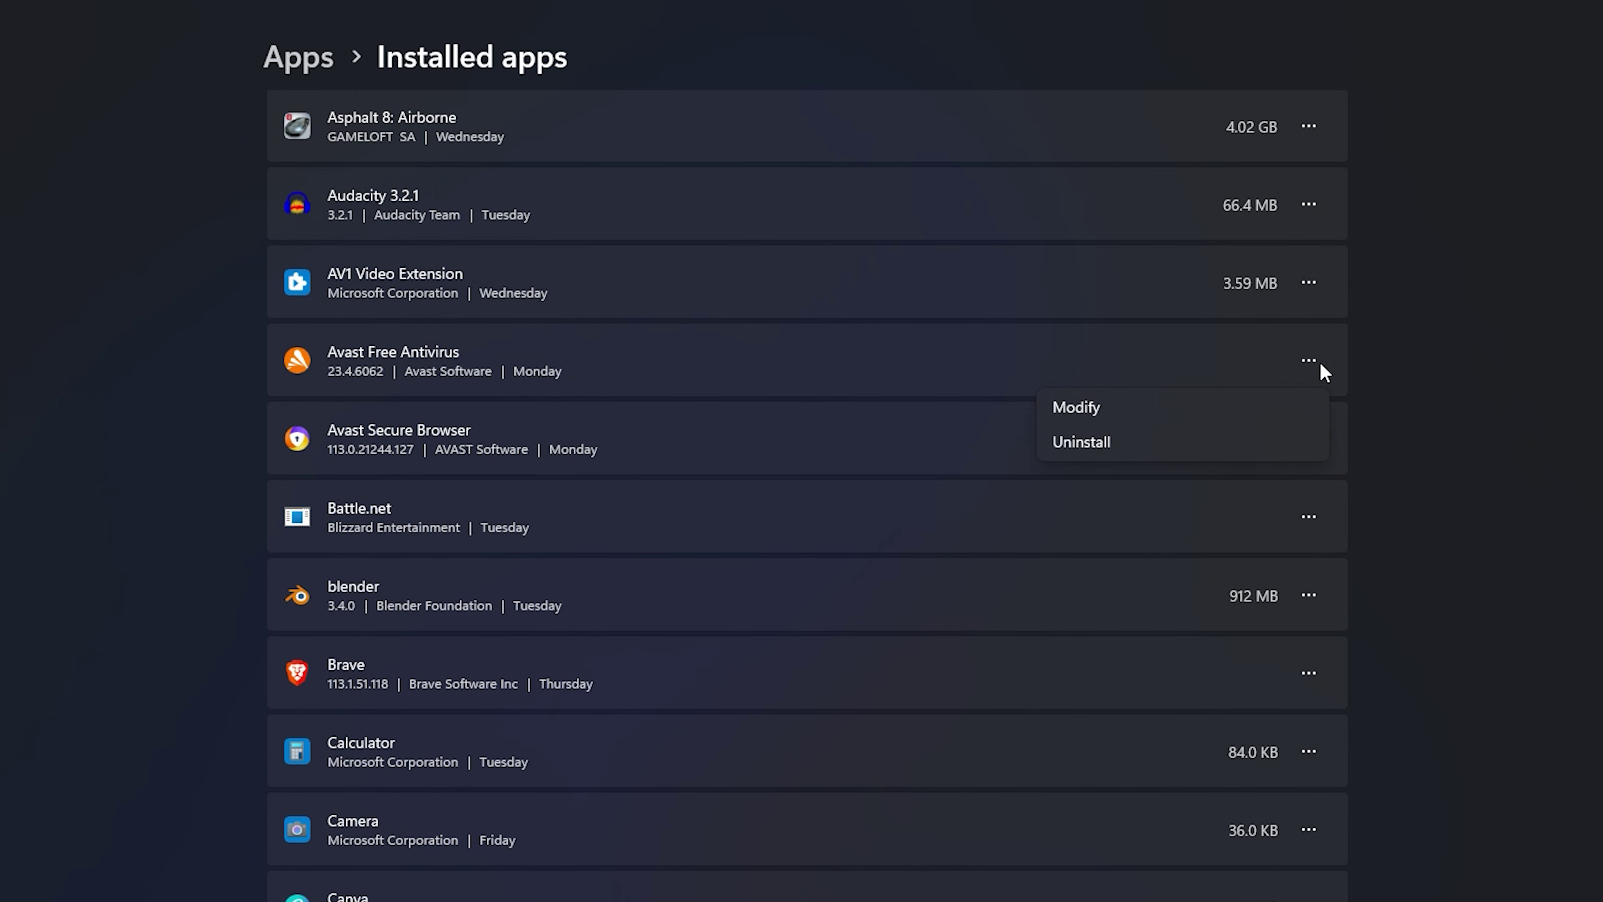
left_click(1144, 446)
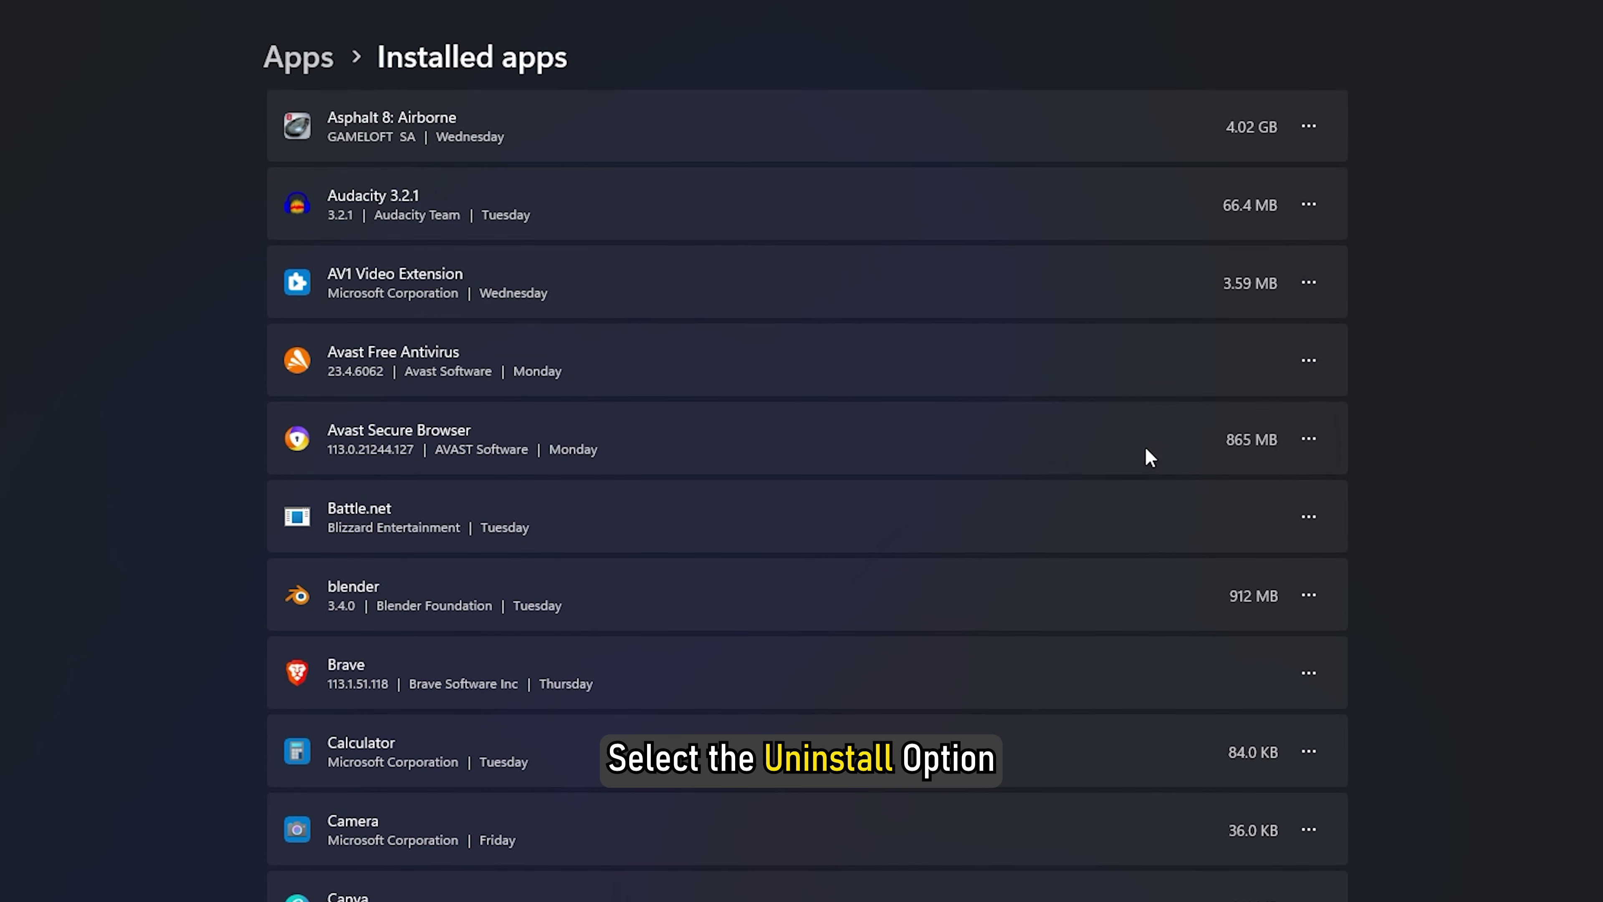
left_click(1283, 472)
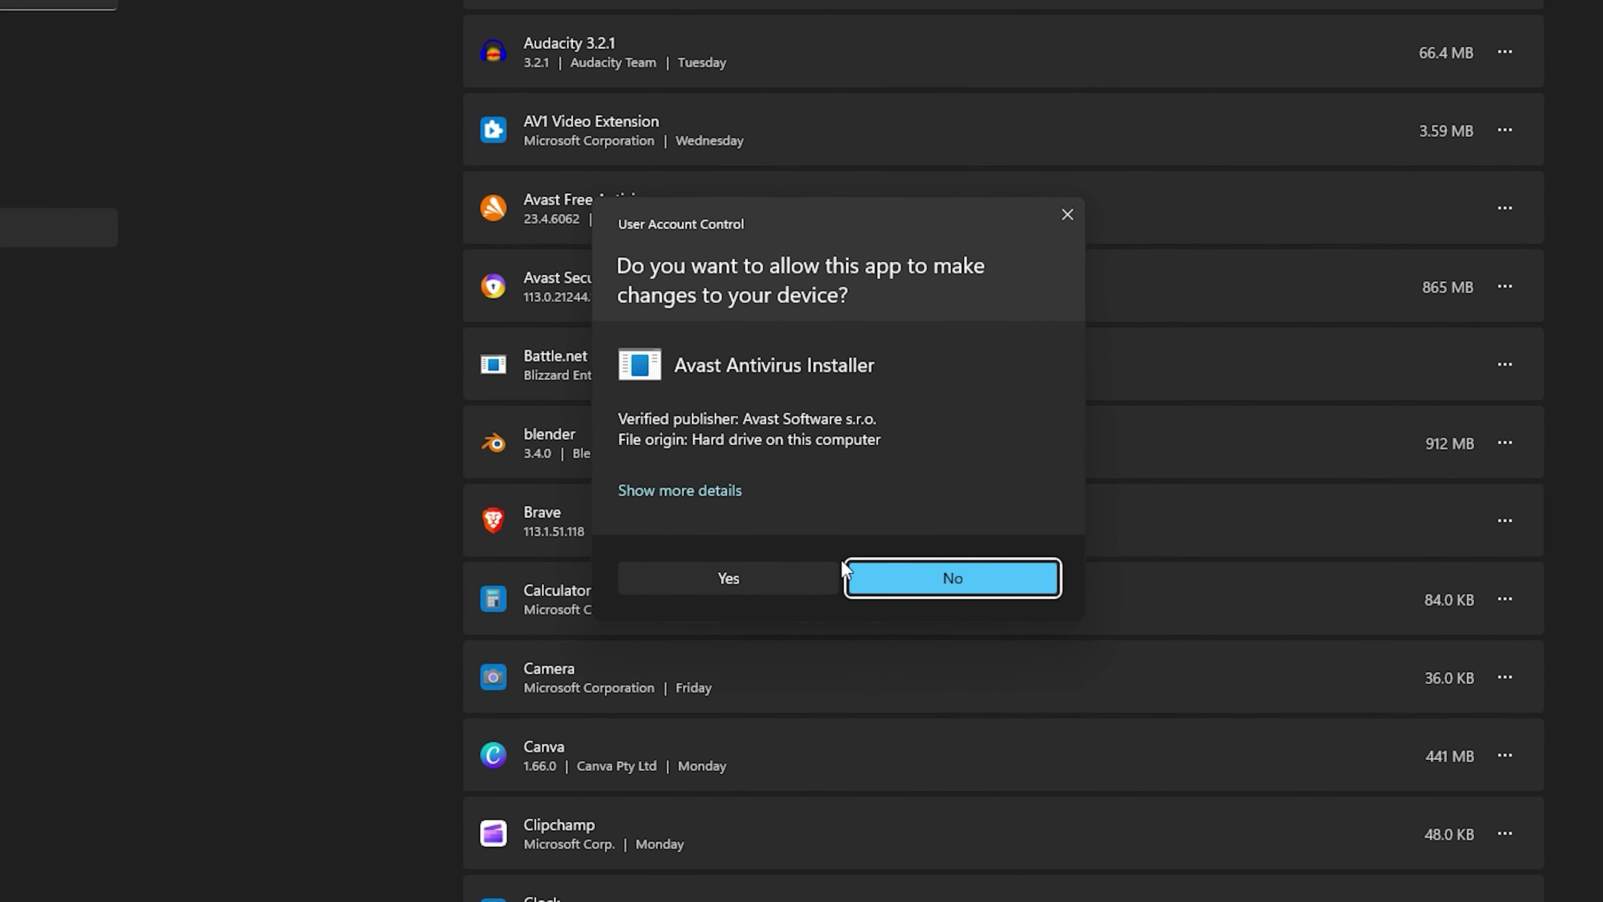
left_click(742, 625)
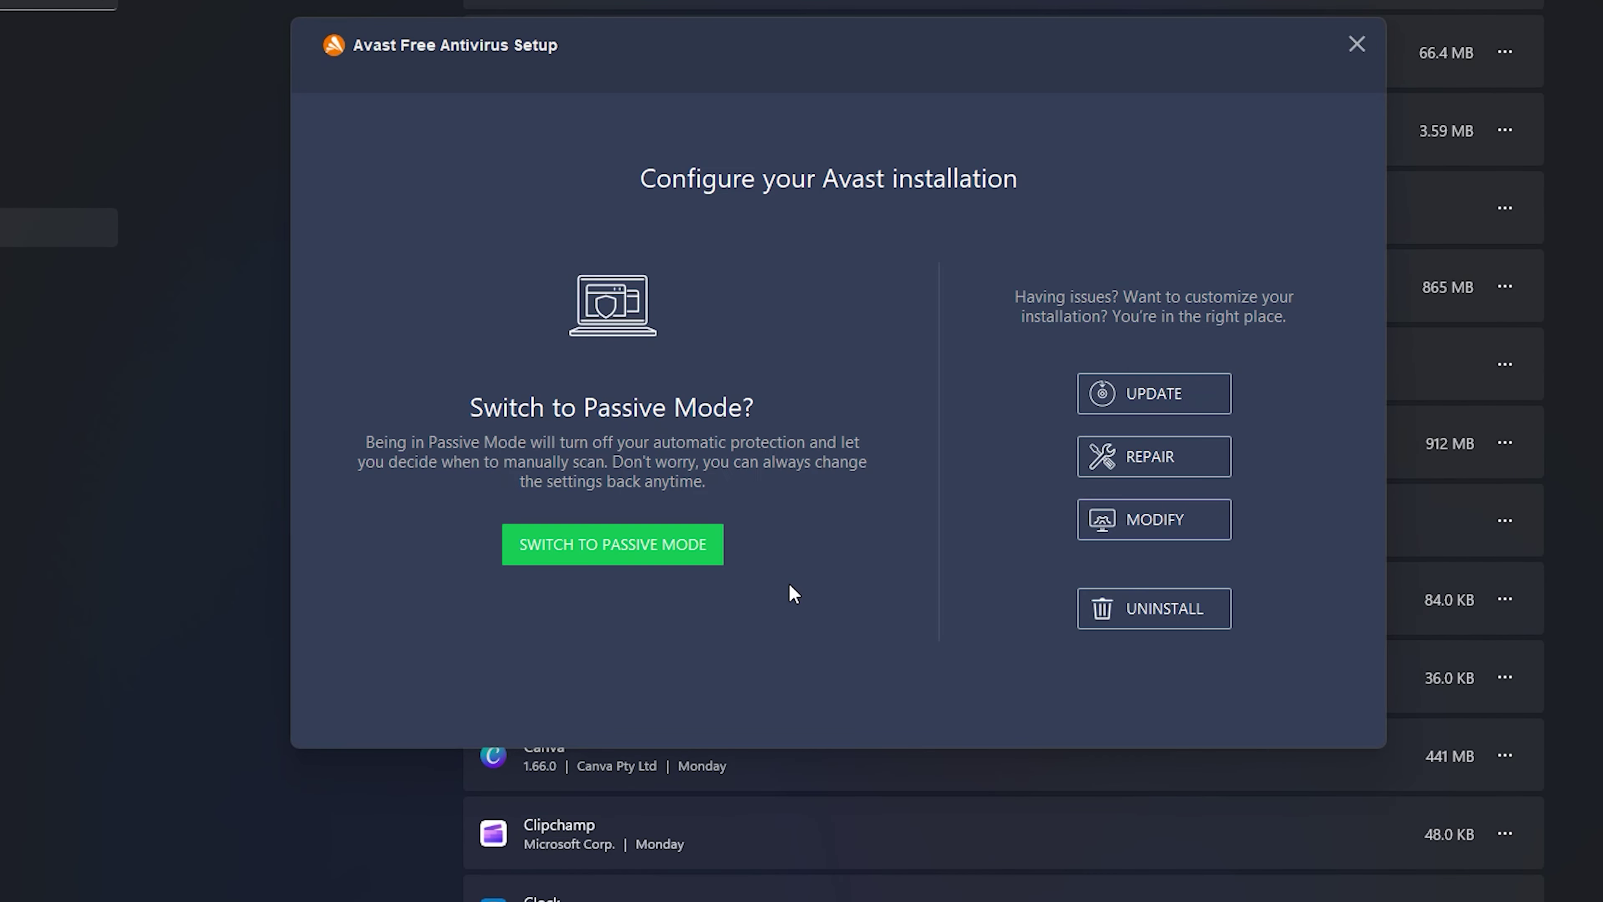
left_click(1158, 612)
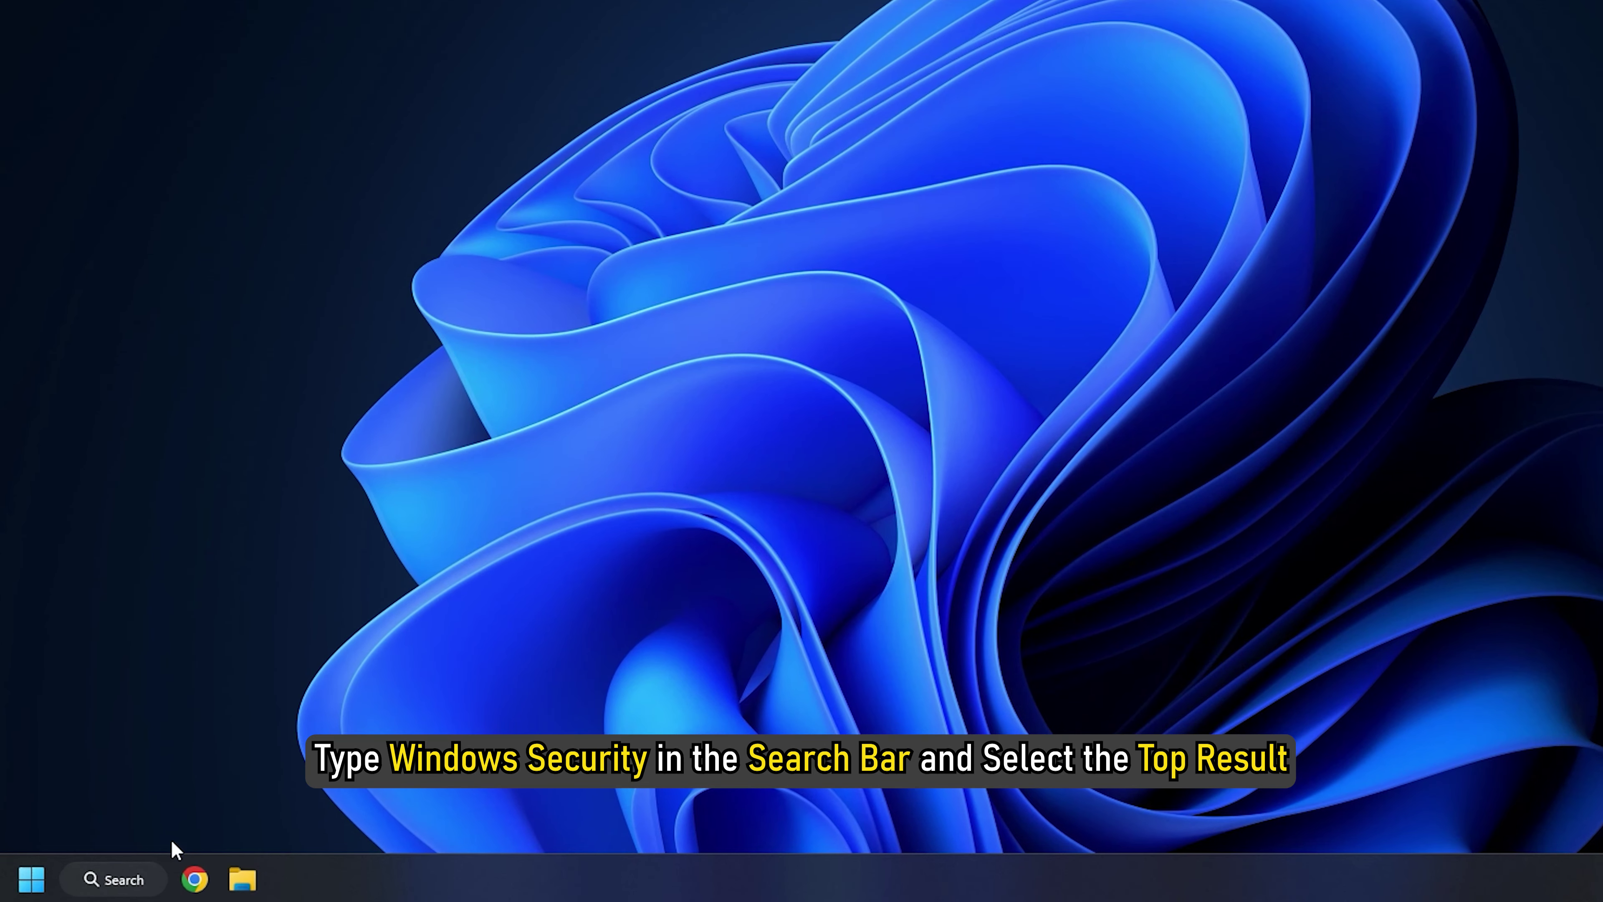
Search for Windows Security, open it and go to the Virus & threat protection page.
left_click(96, 880)
type("windows Security")
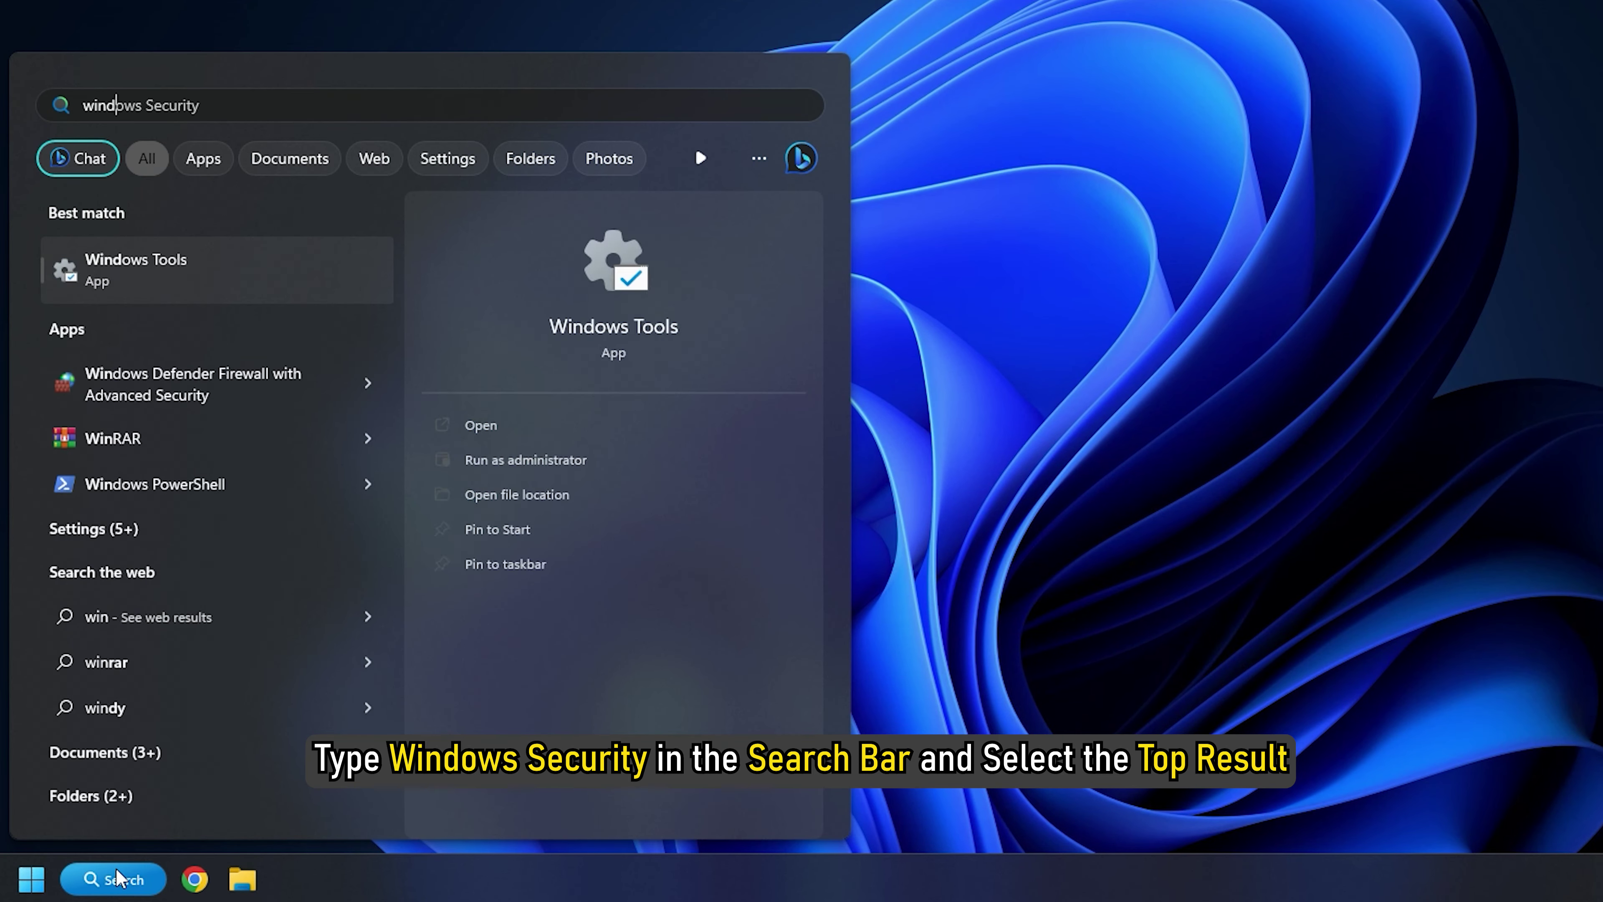
type("ows security")
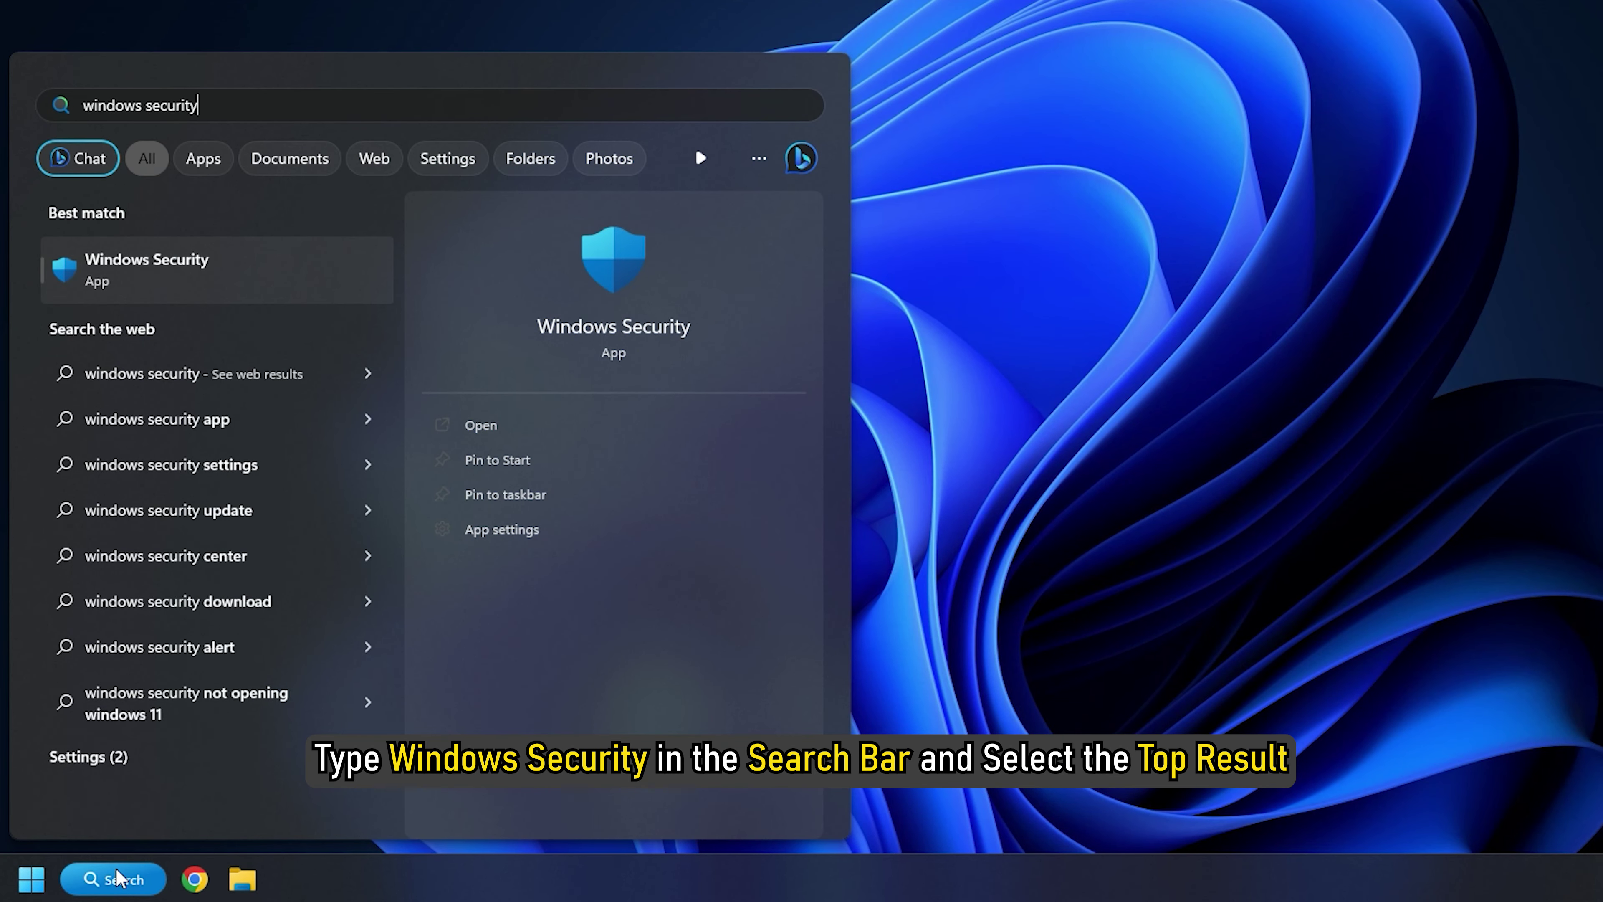
key("Return")
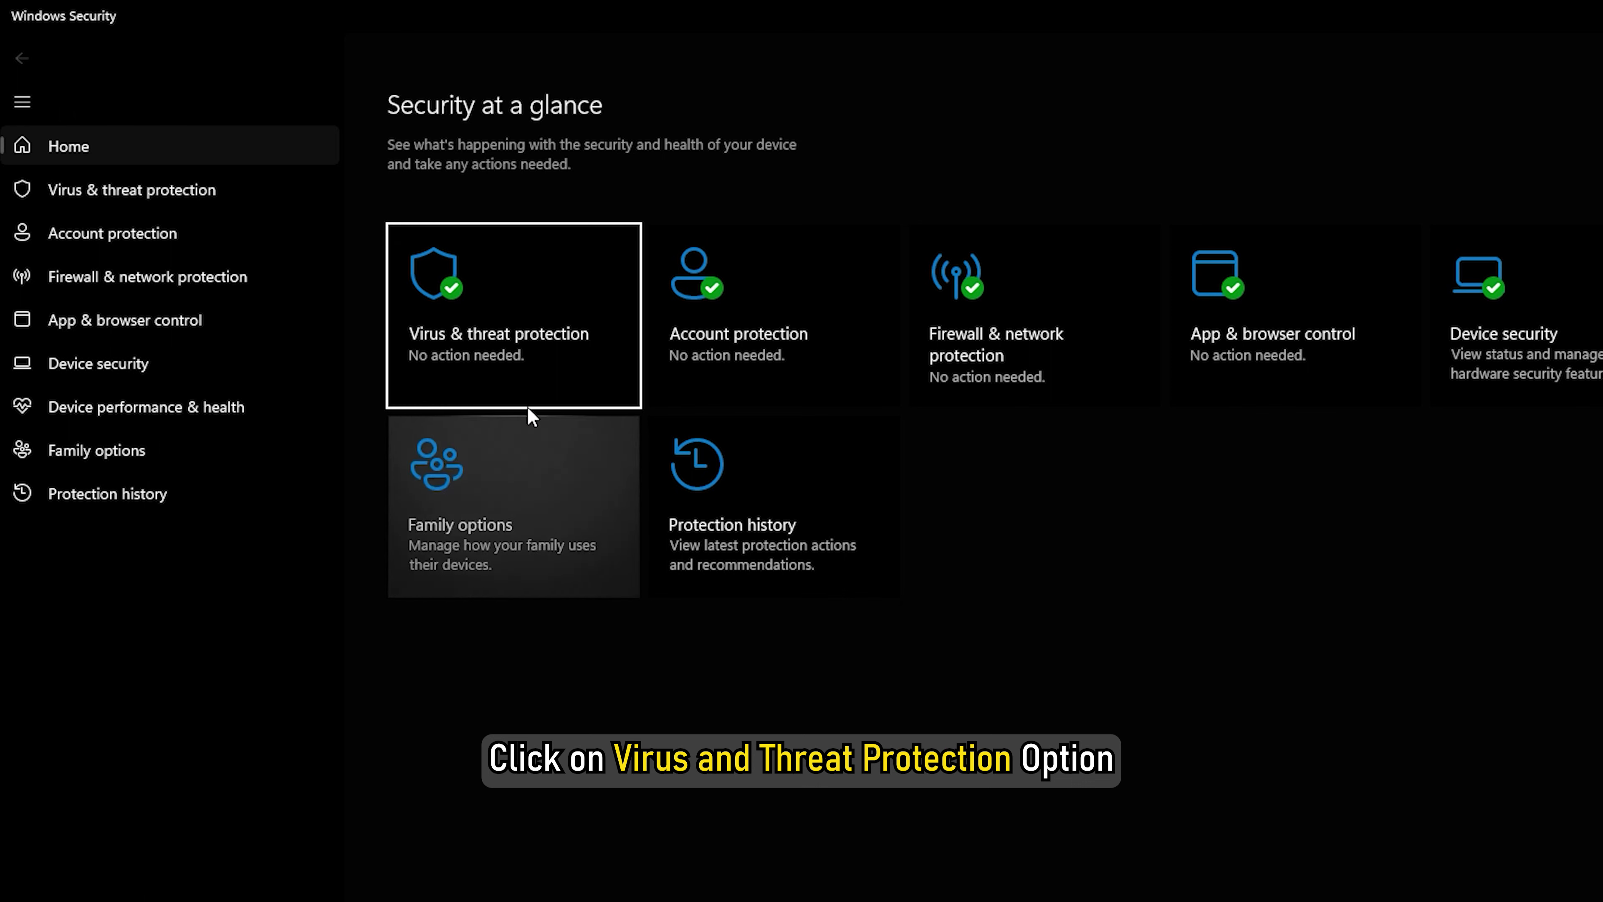
left_click(627, 329)
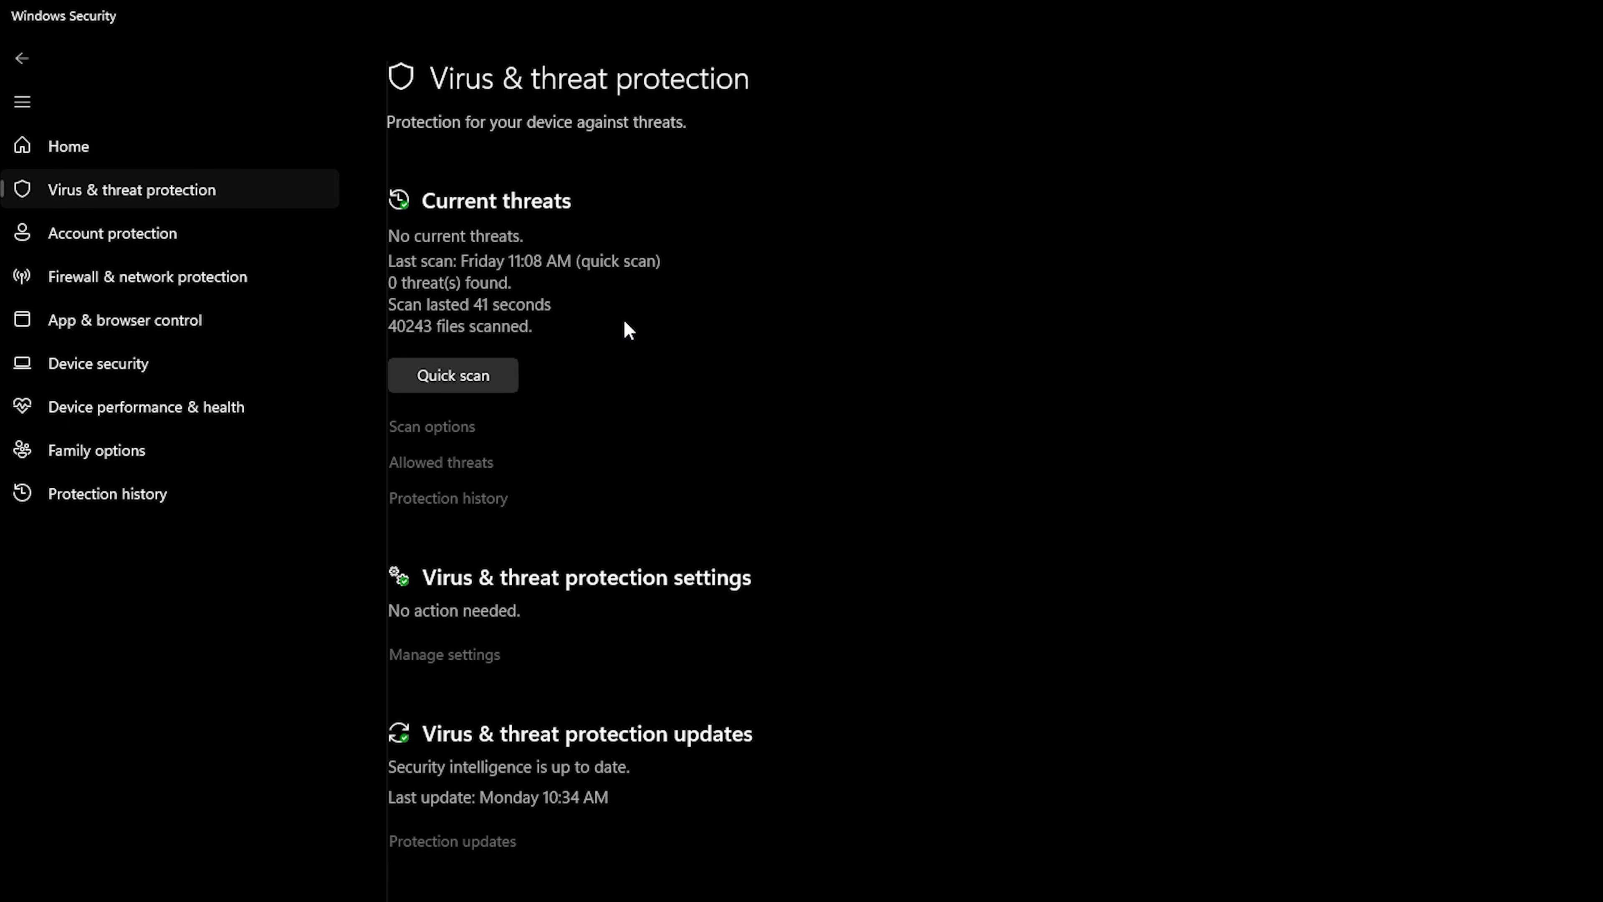
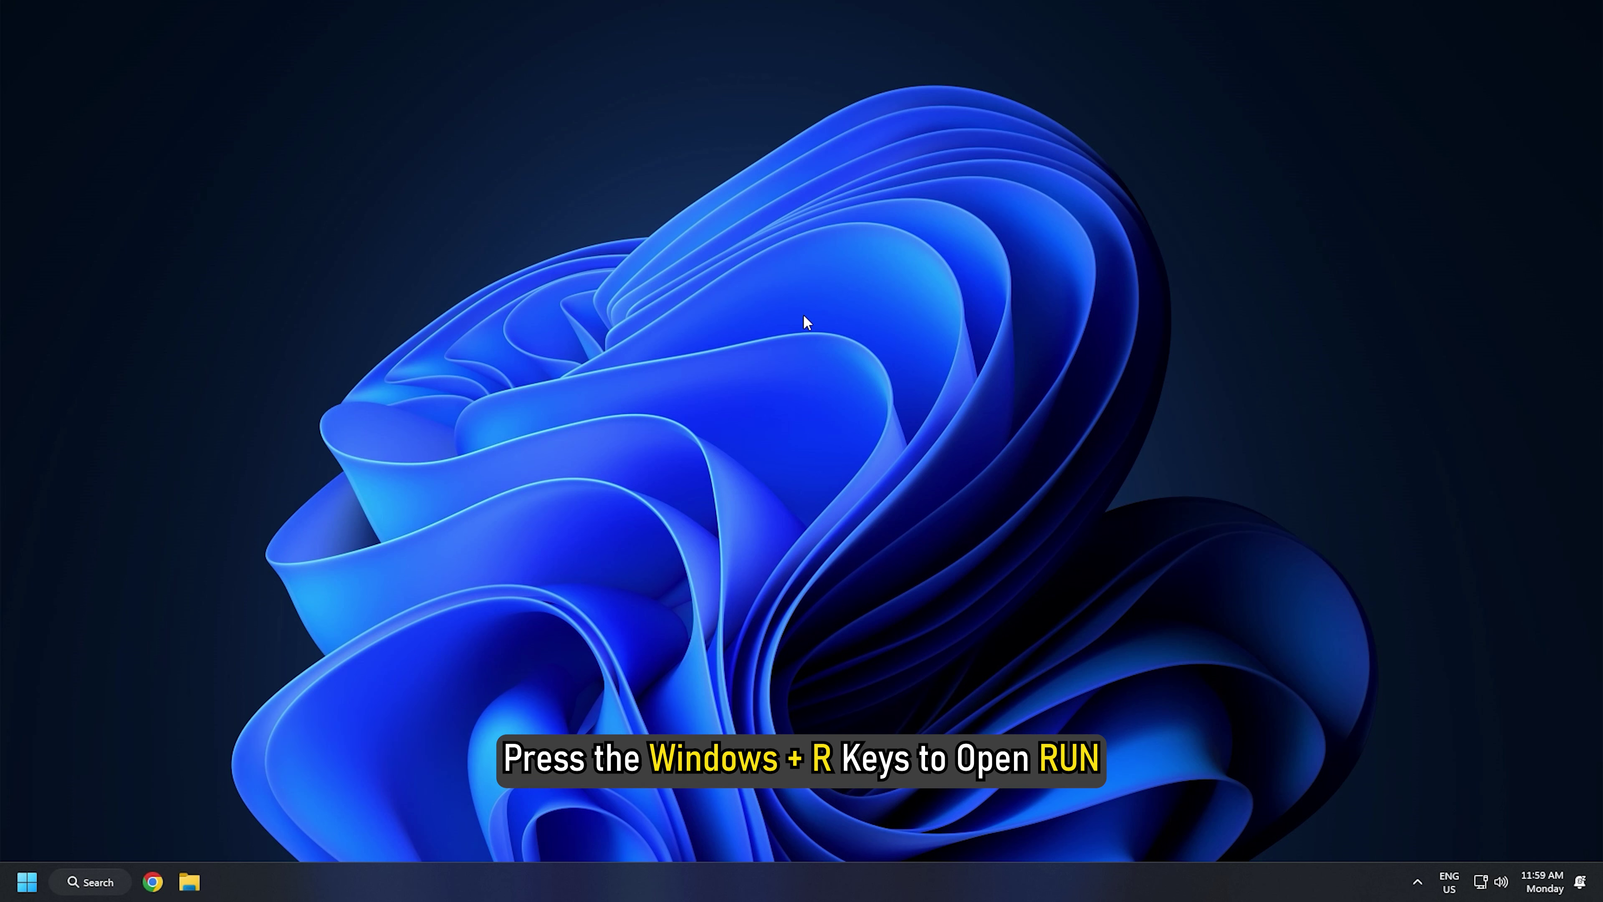
Launch the Registry Editor by running the regedit command.
key("super+r")
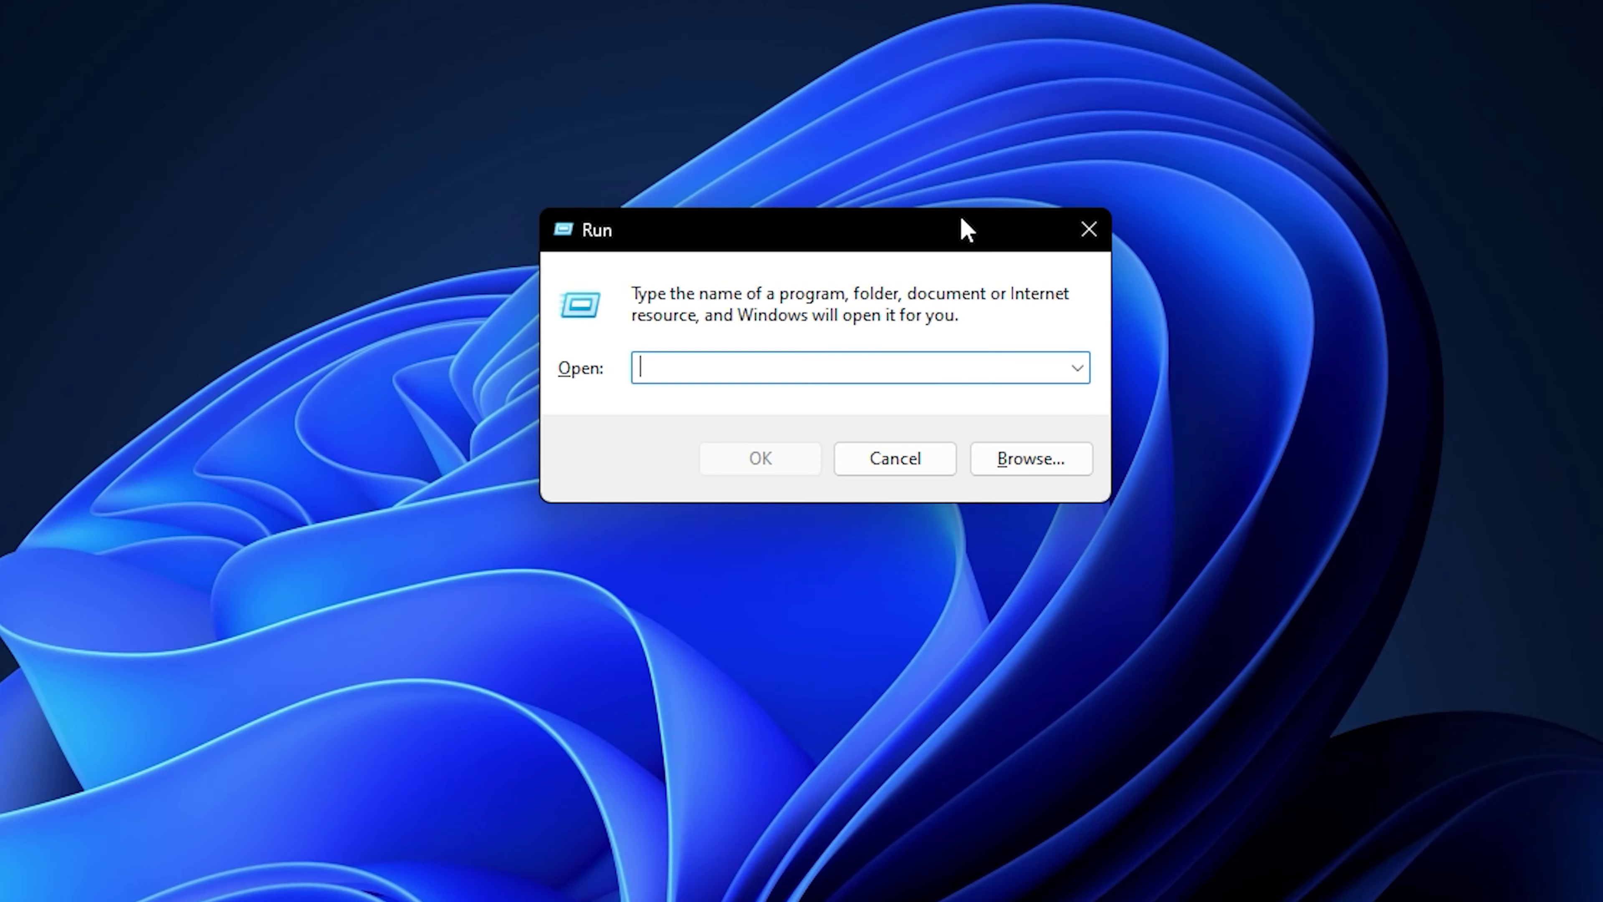
type("regedit")
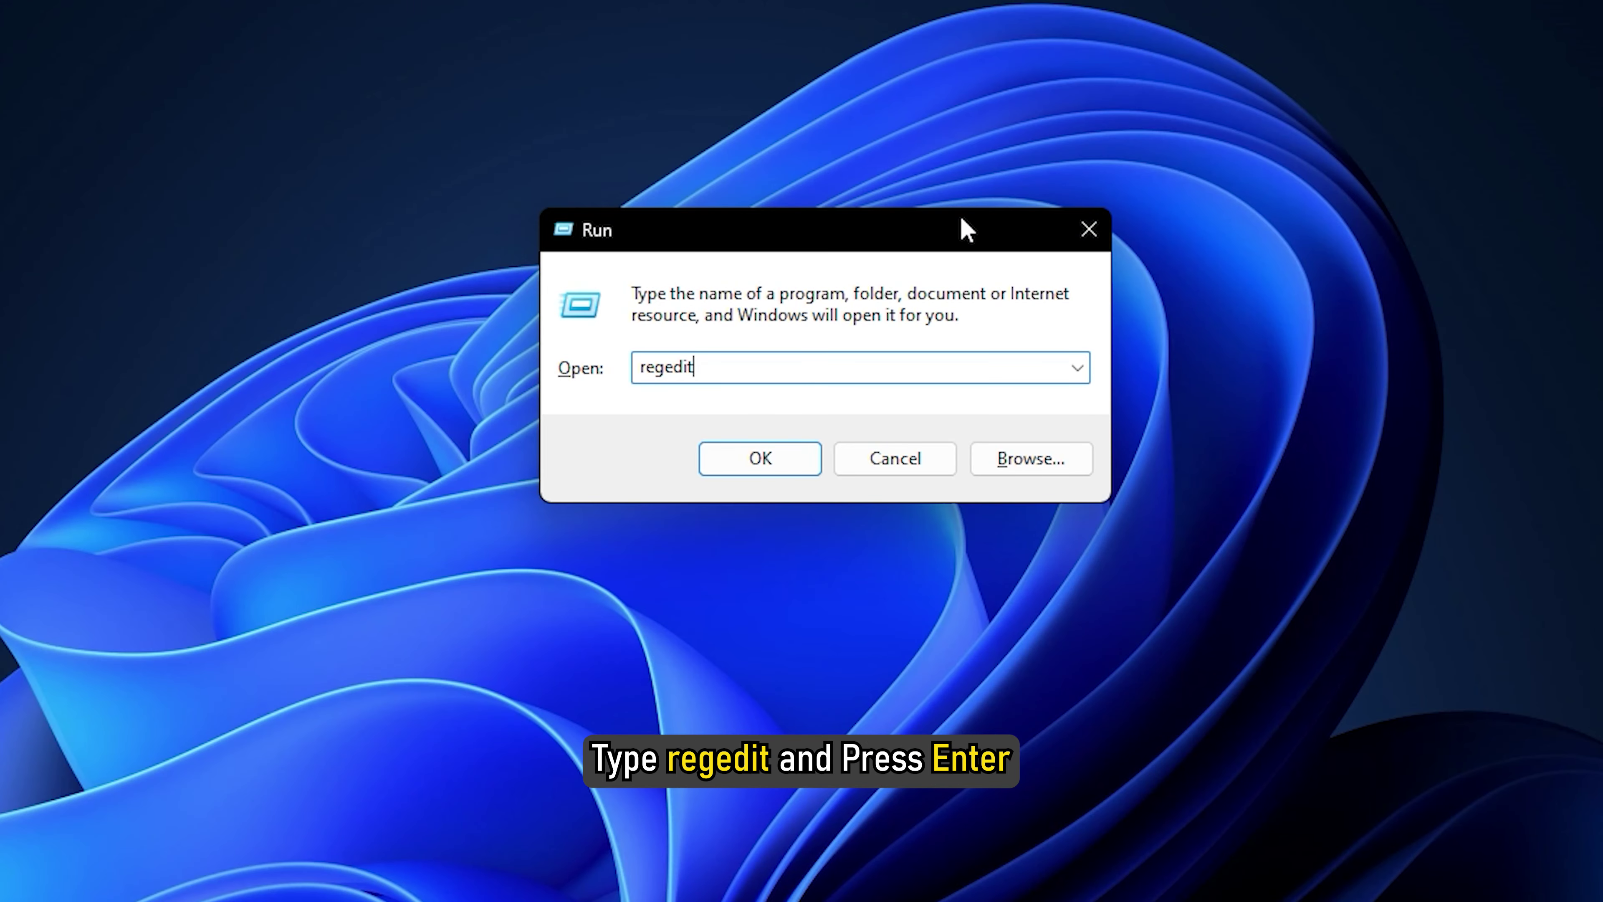
key("Return")
left_click(662, 791)
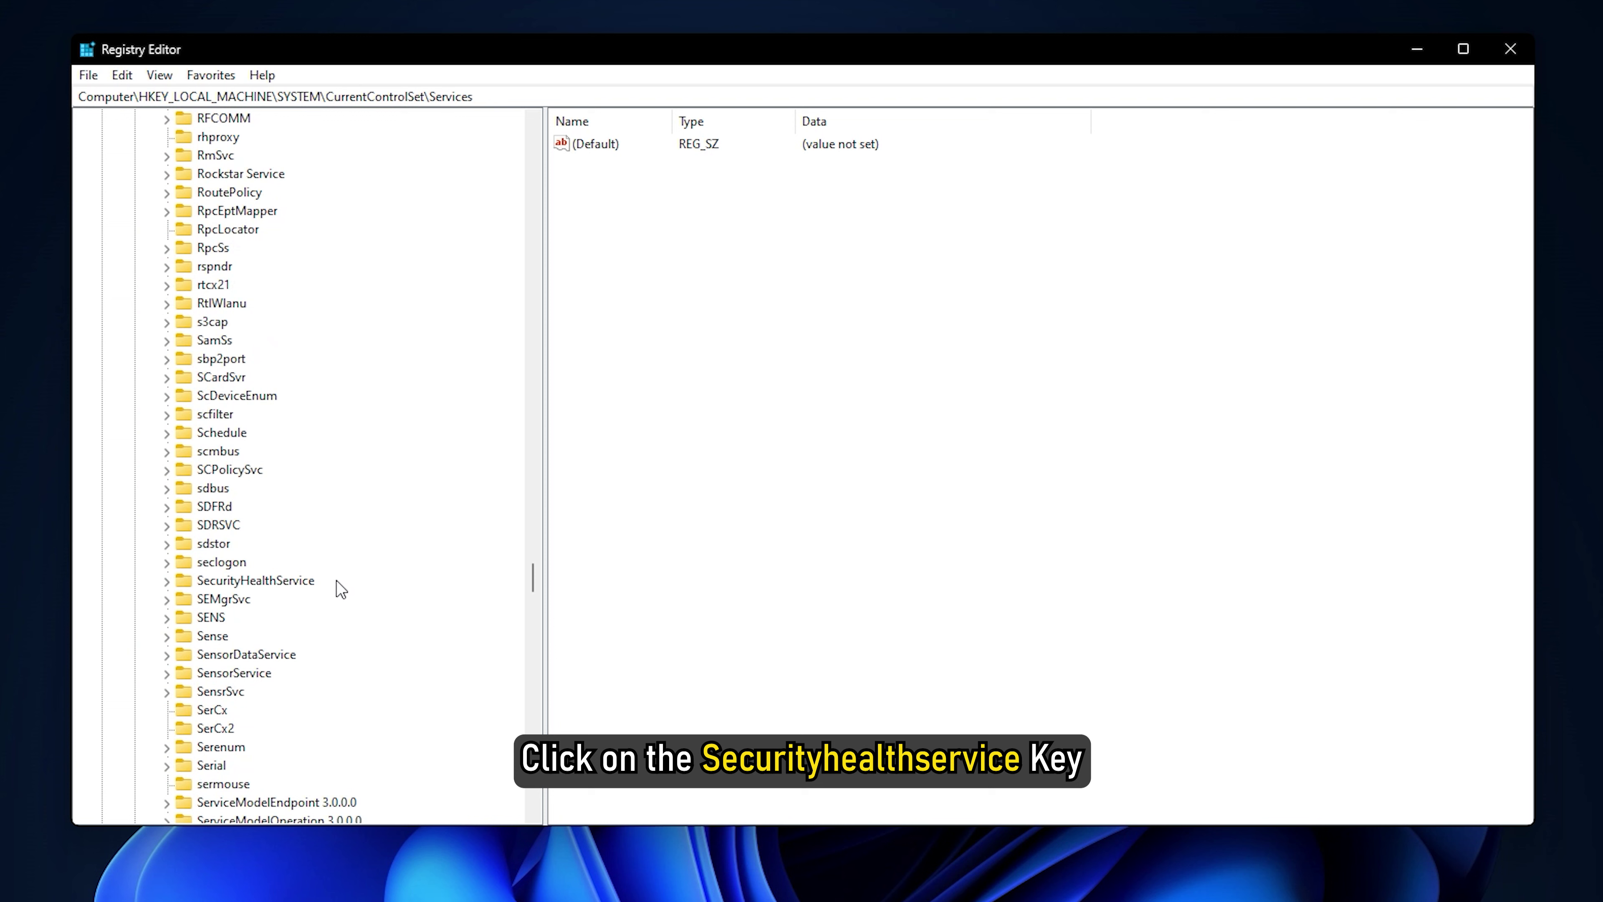
Set the Start DWORD of the SecurityHealthService key under Services to 4, and select the wscsvc key.
left_click(315, 580)
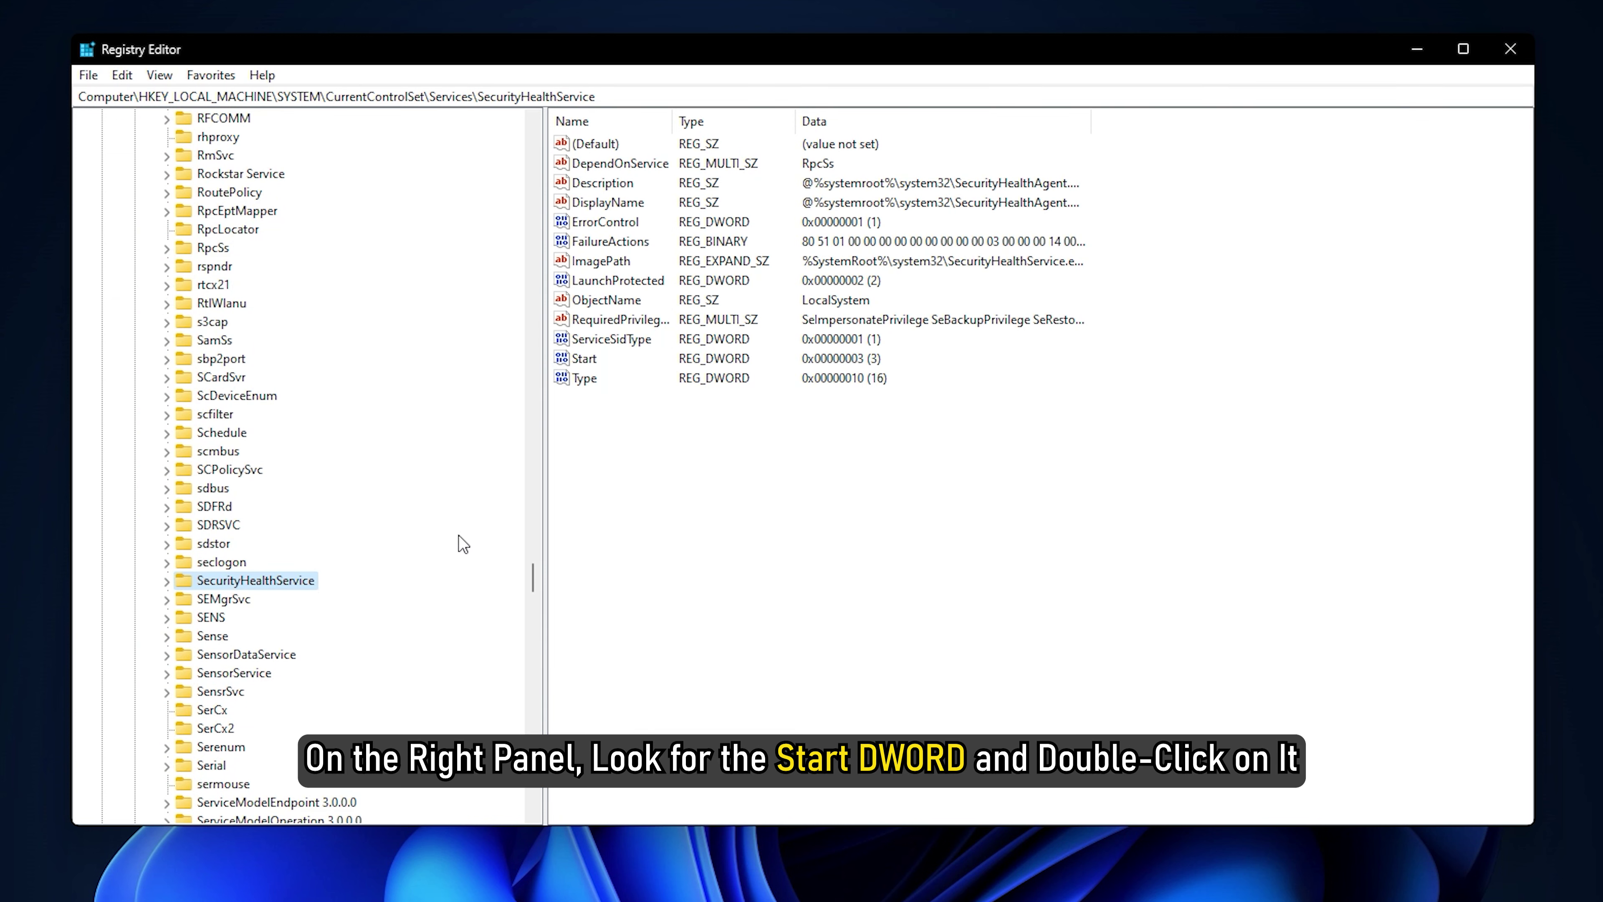
left_click(735, 519)
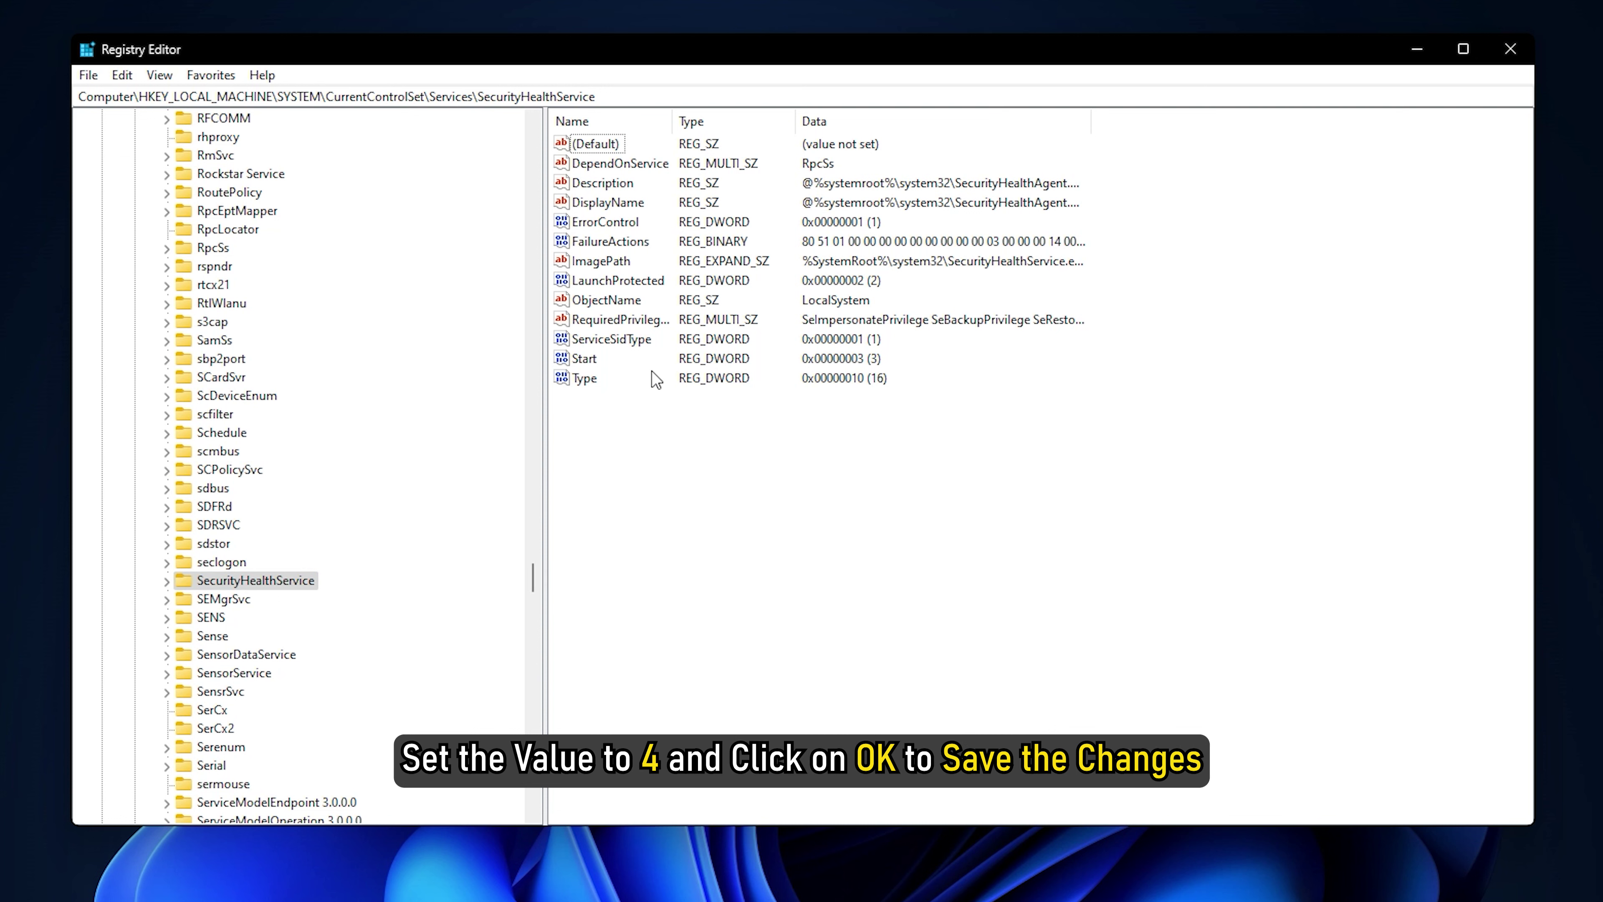
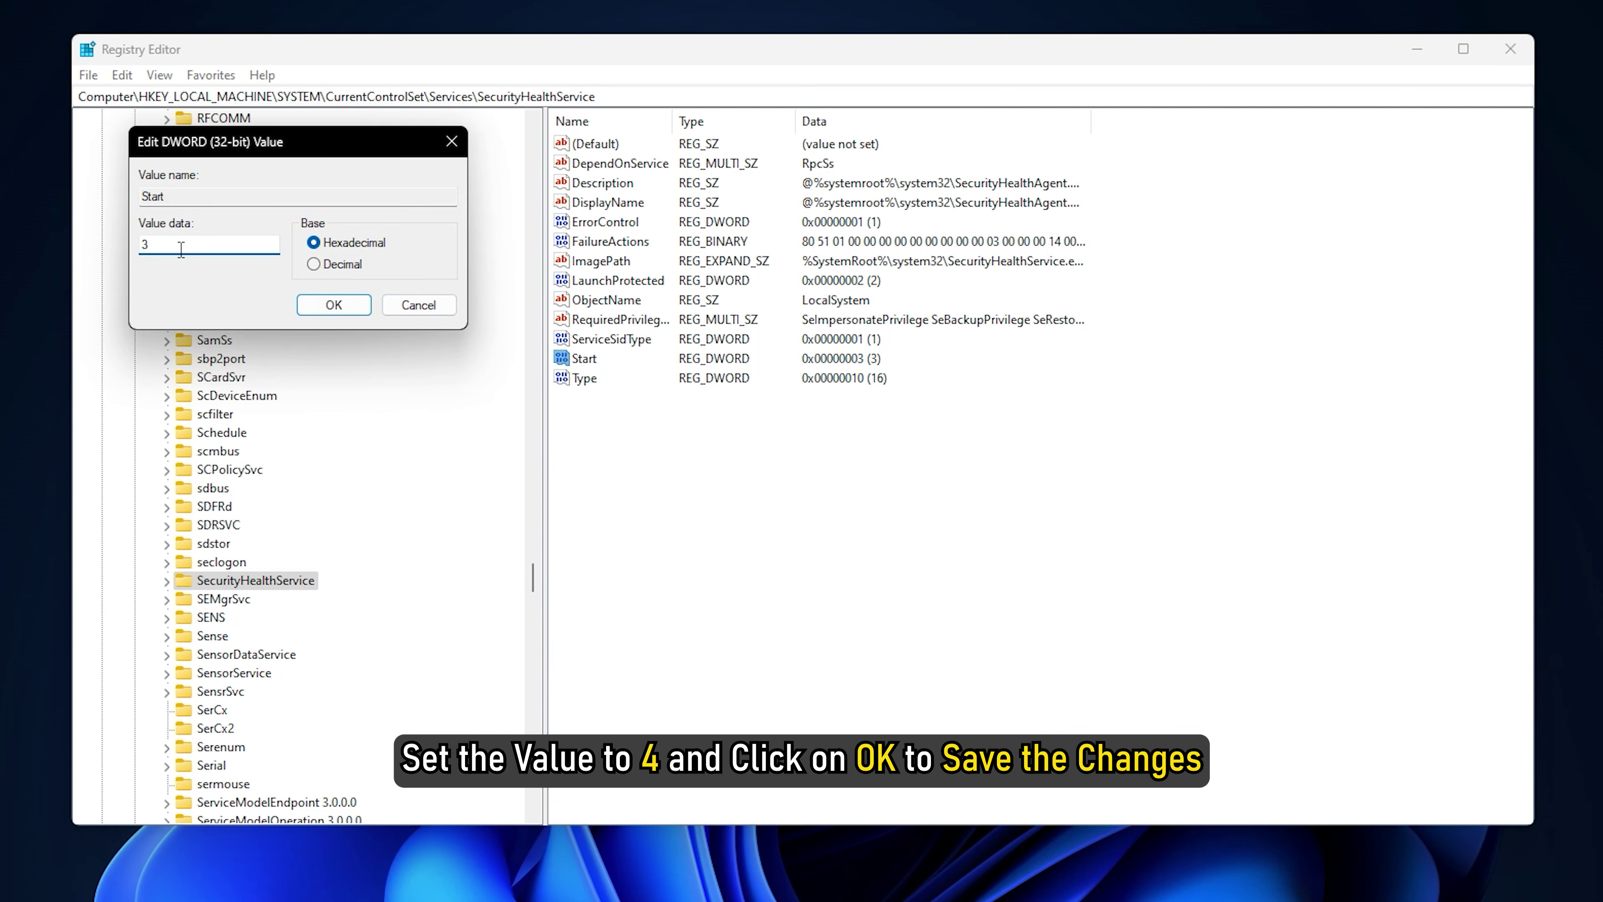
double_click(182, 249)
type("4")
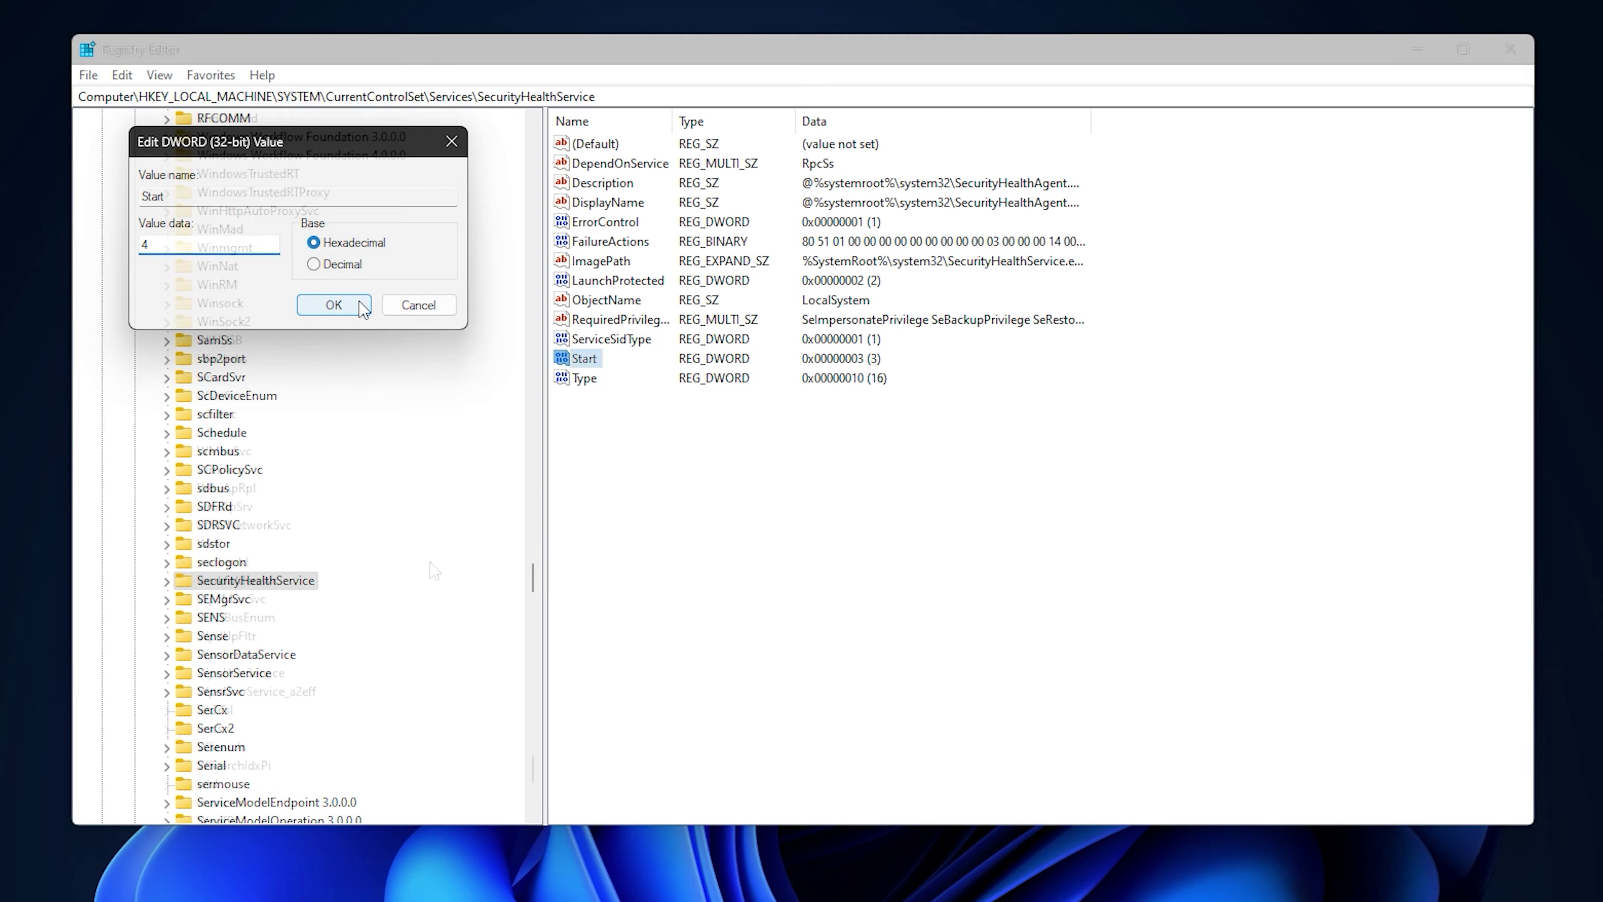
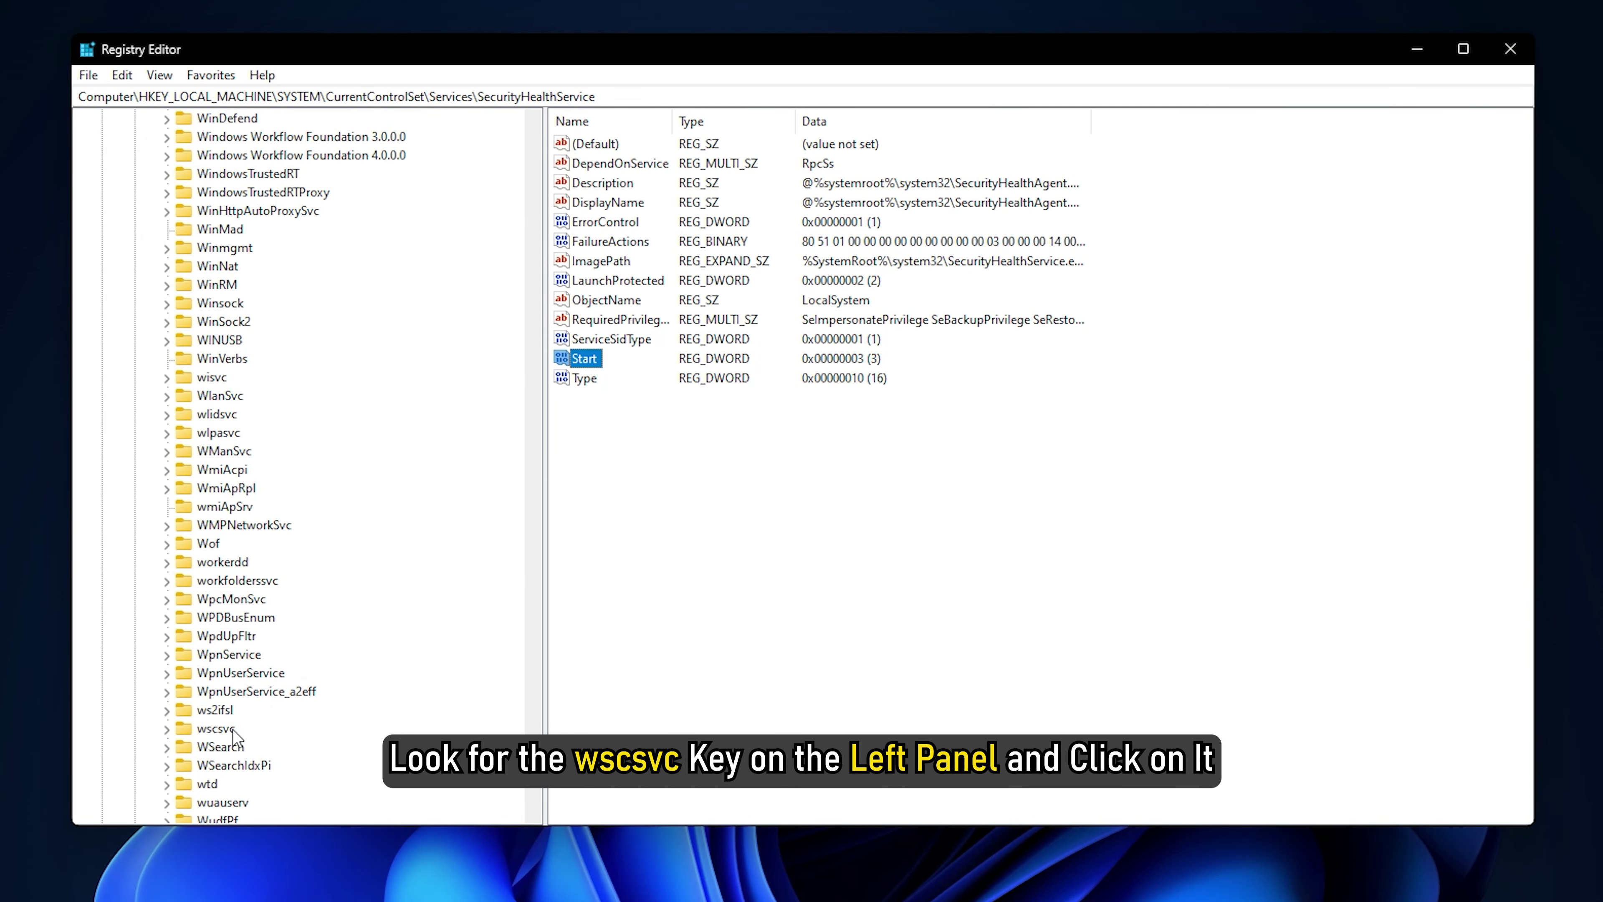
left_click(219, 729)
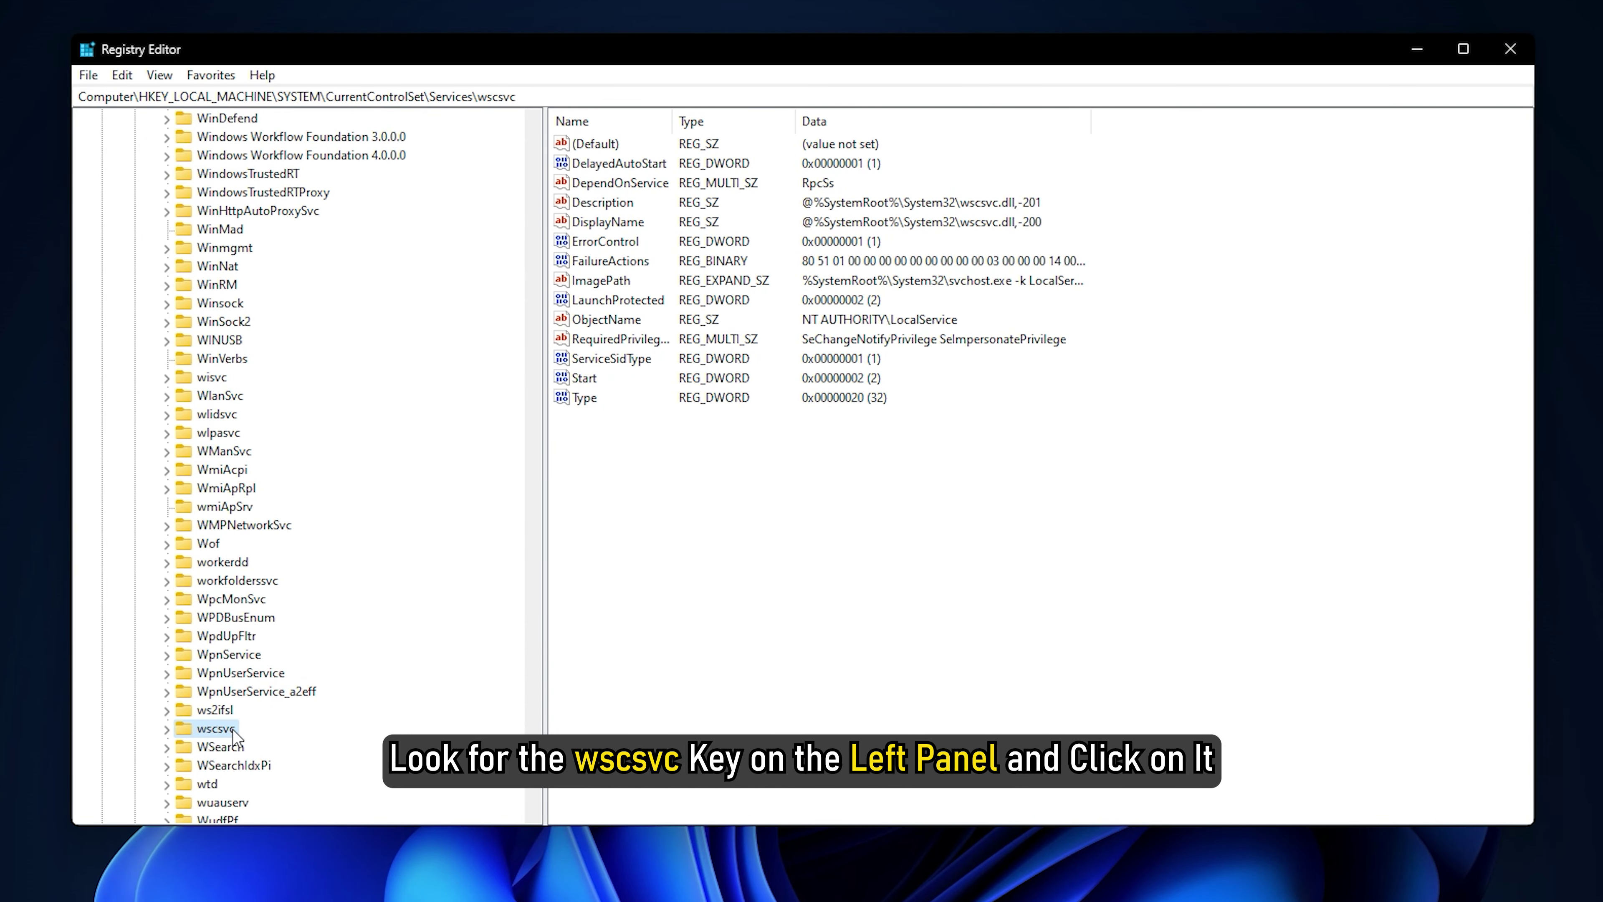
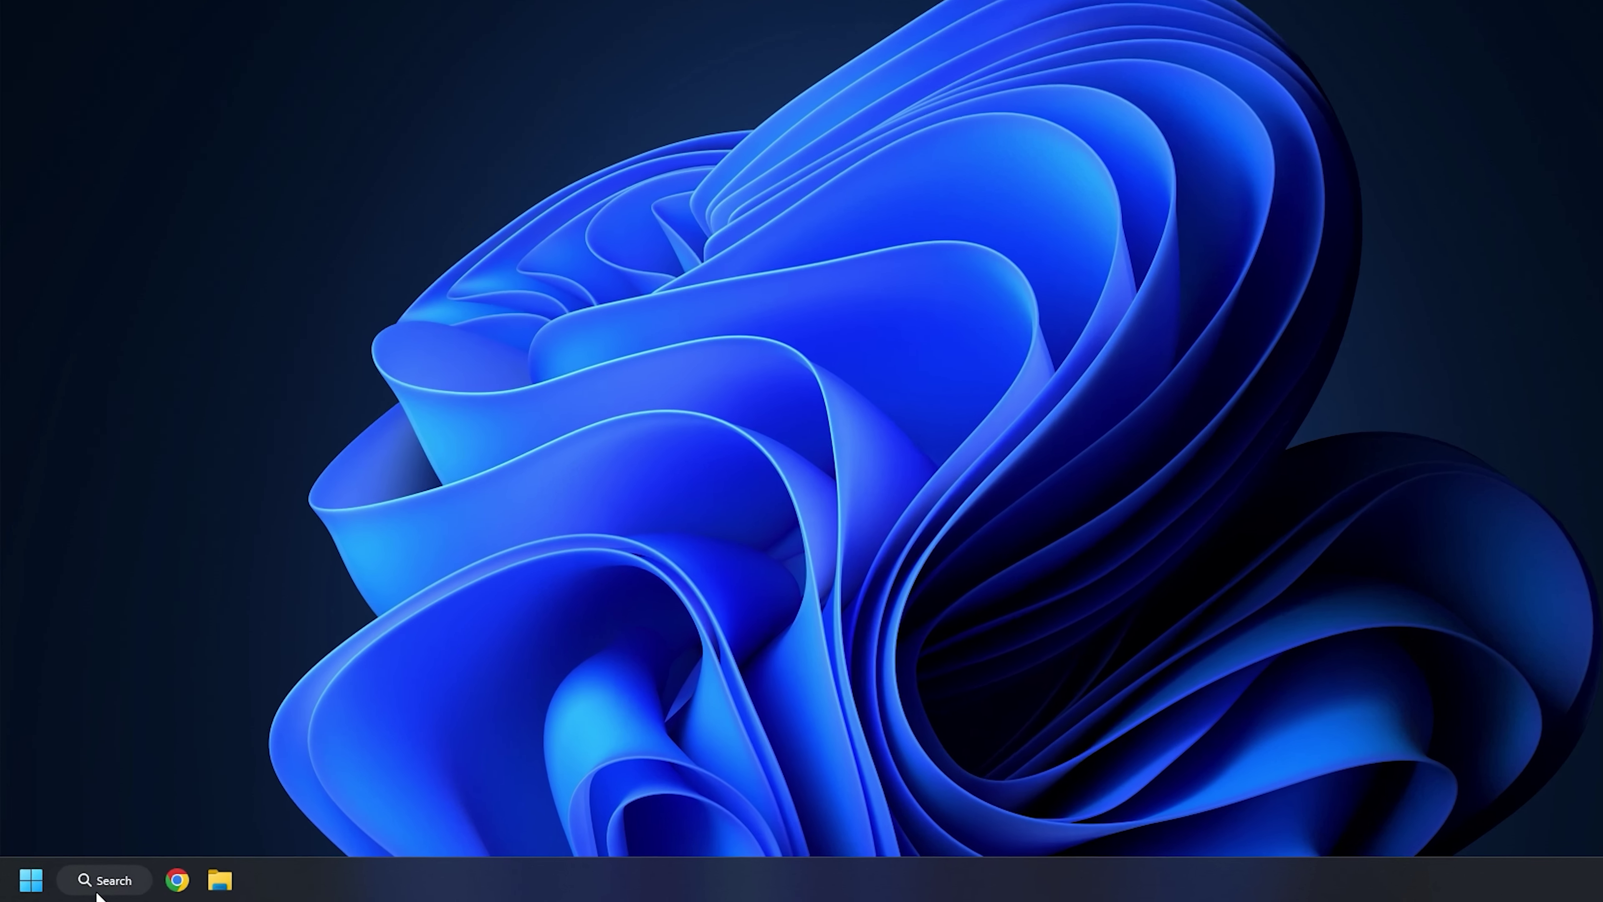
Search for msconfig and open the System Configuration utility.
left_click(86, 893)
type("mscoi")
key("BackSpace")
type("nfig")
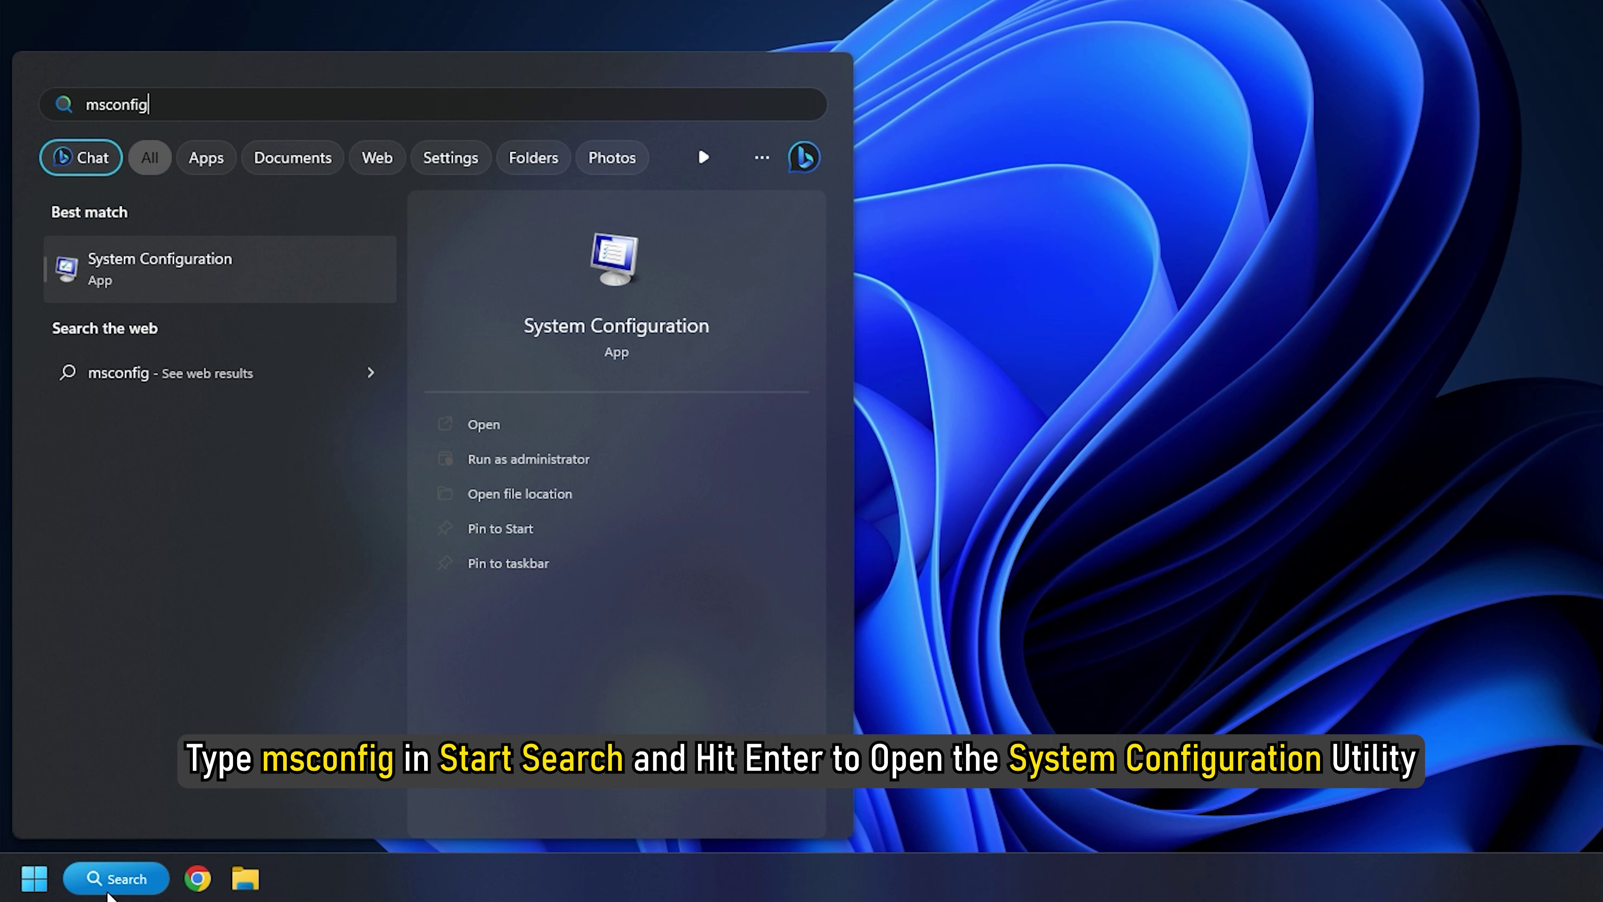
key("Return")
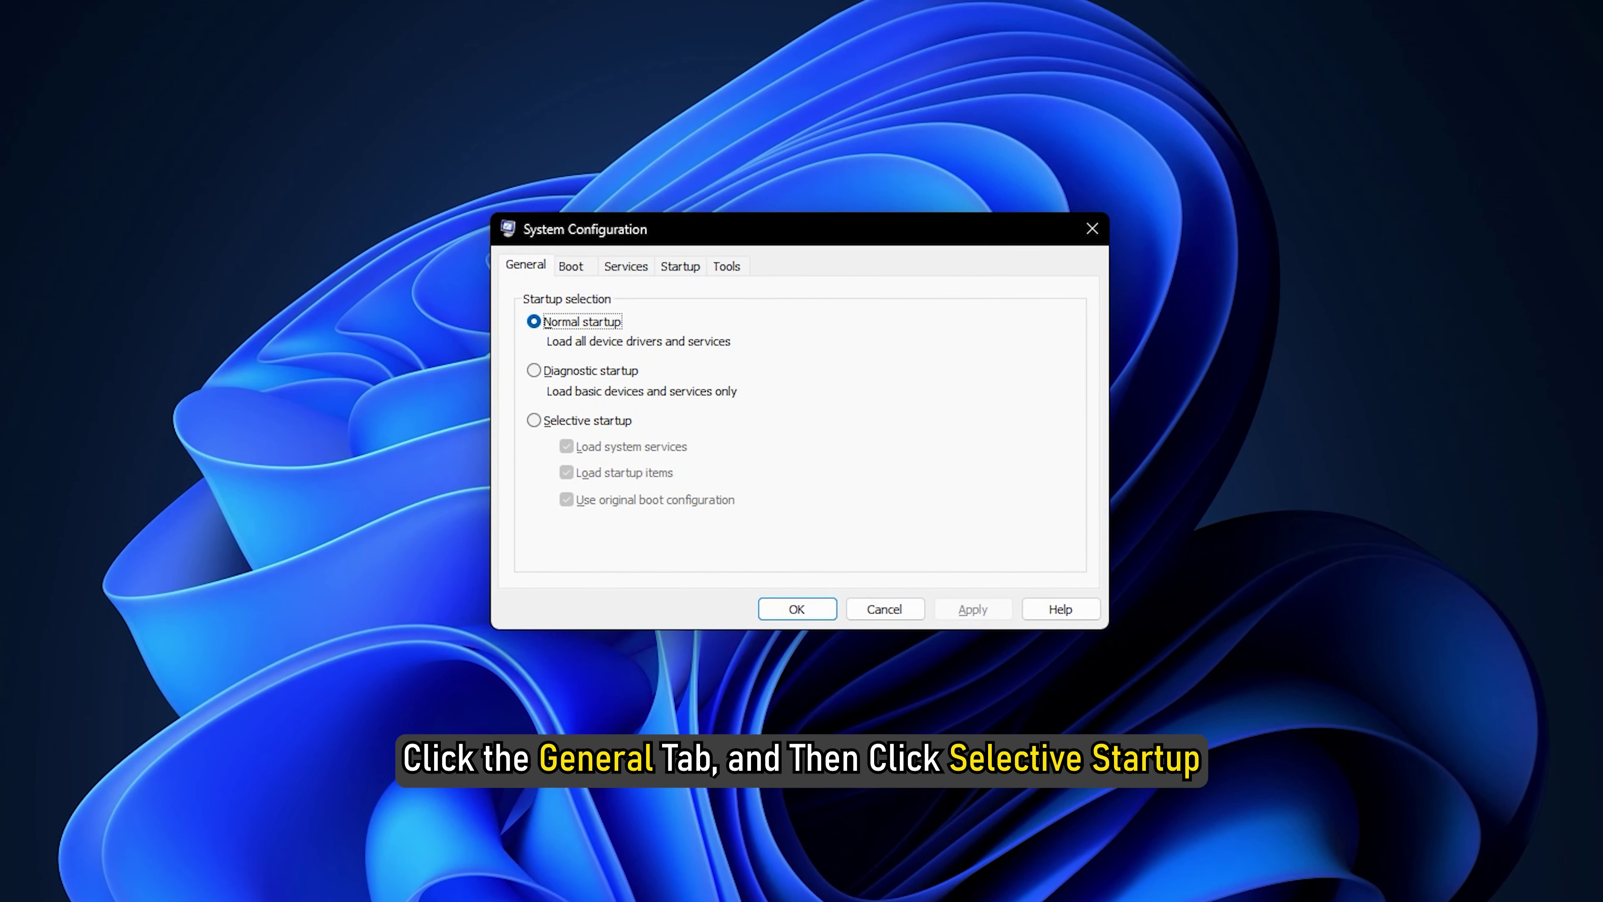
Choose Selective startup with Load startup items turned off, and apply the change.
left_click(534, 420)
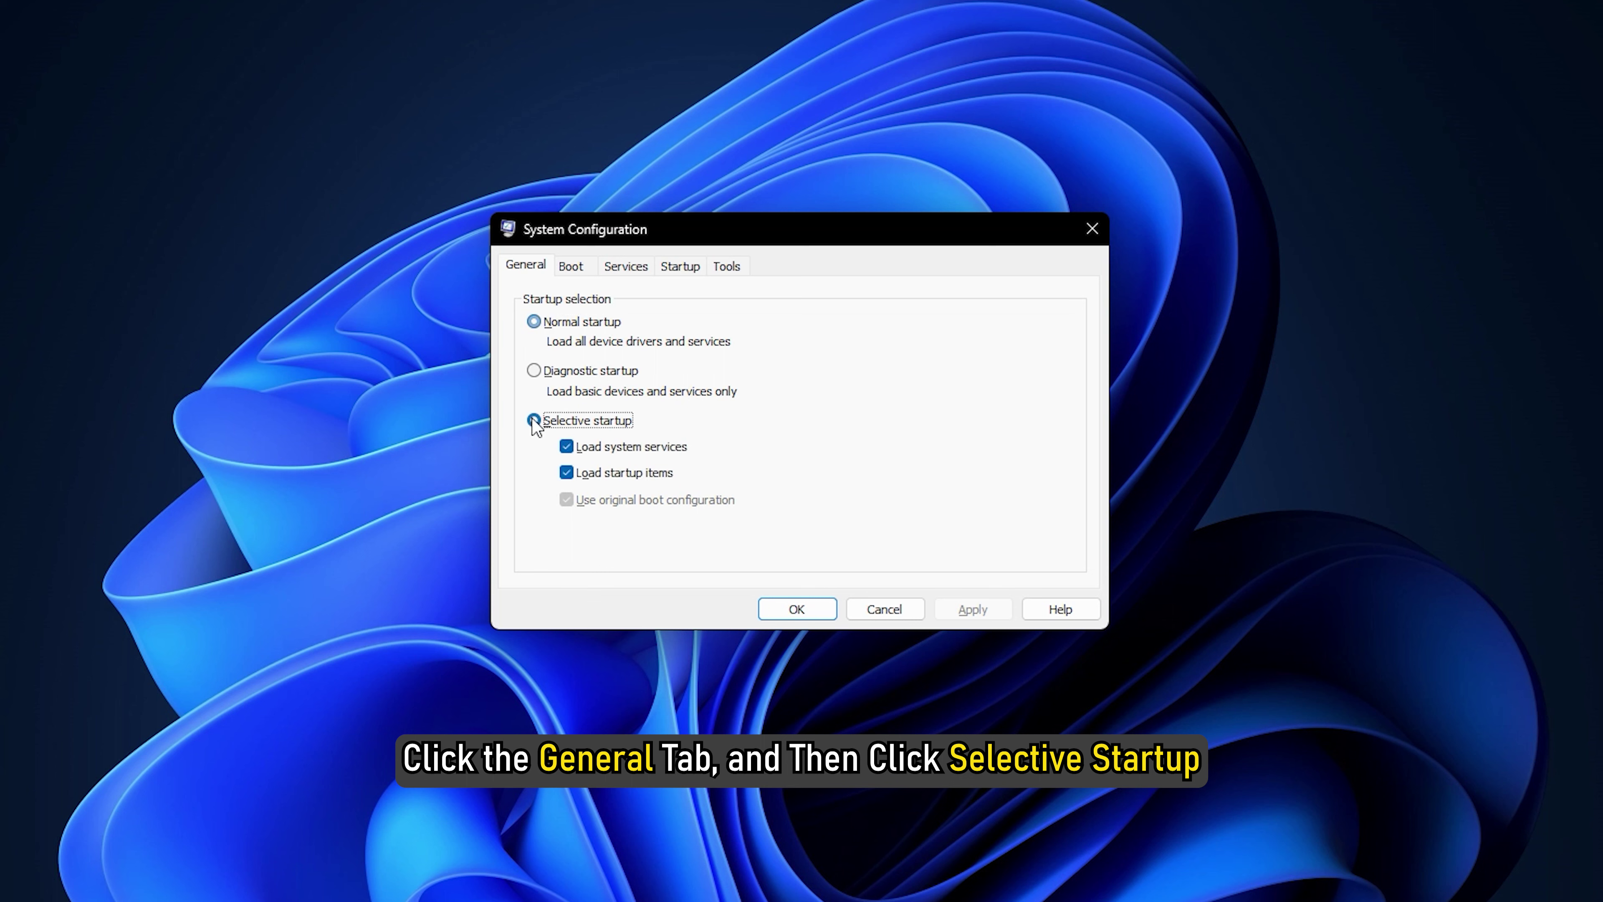
left_click(566, 473)
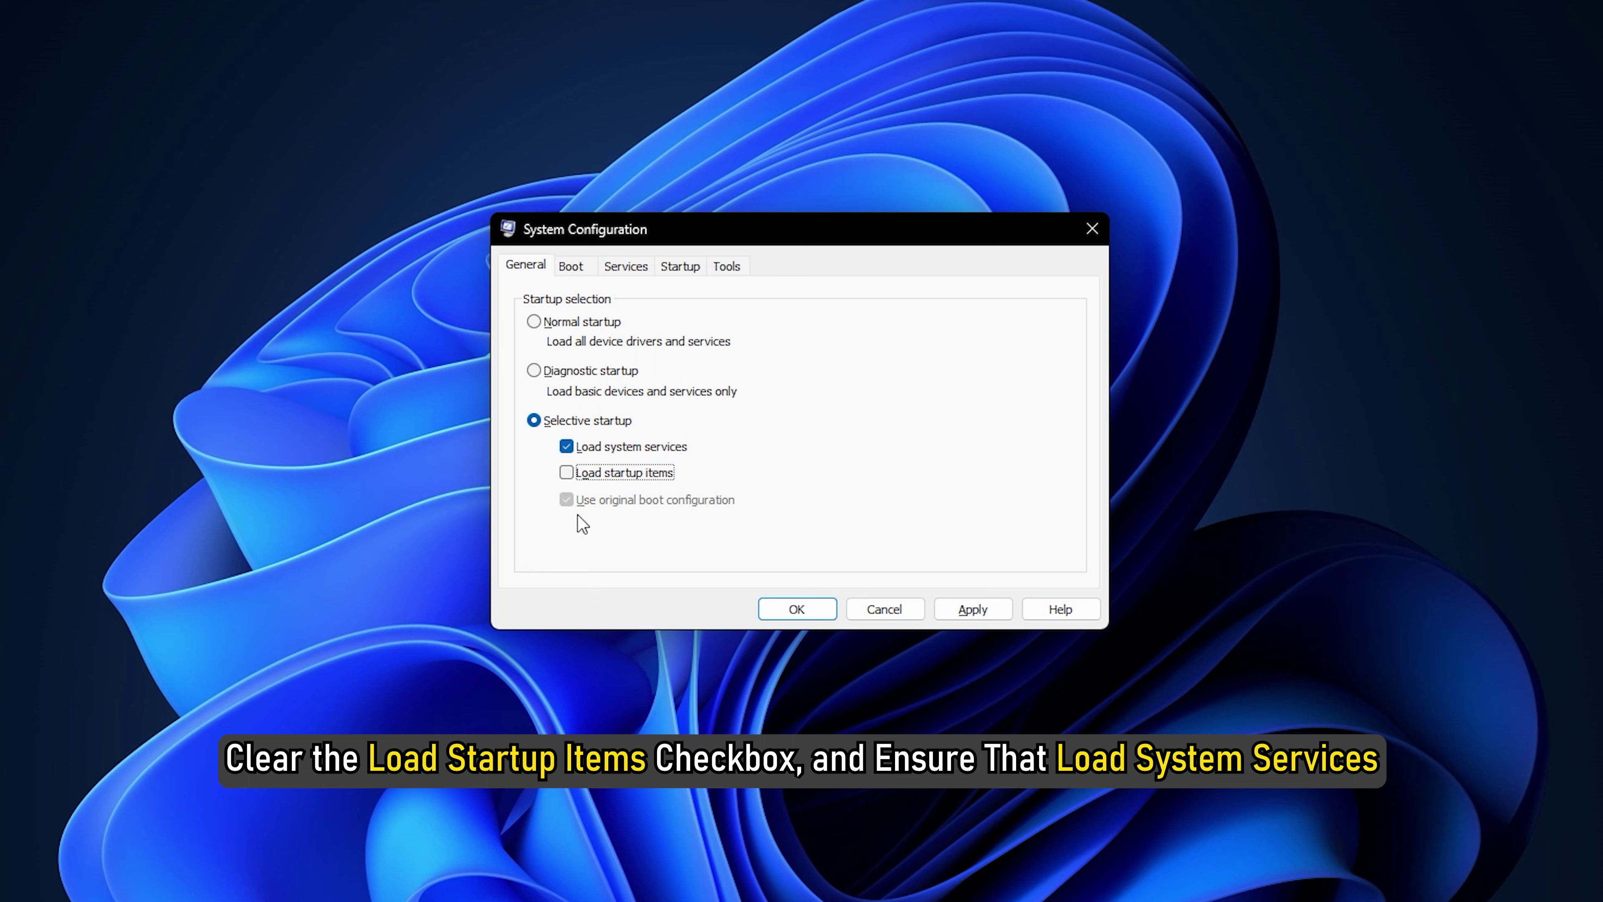
left_click(1002, 610)
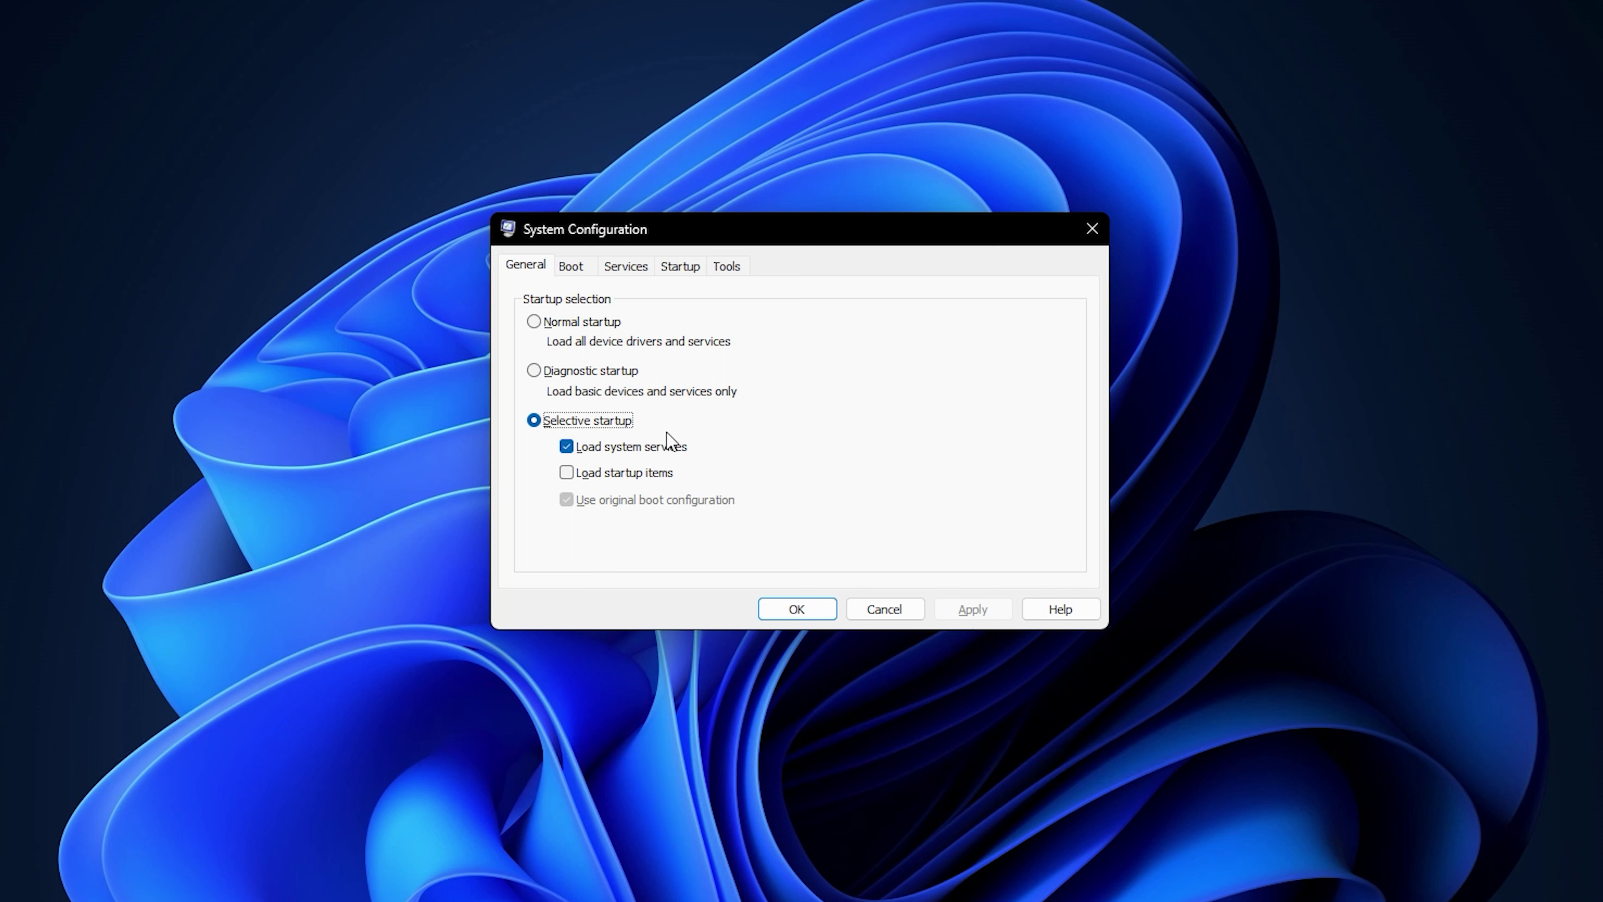
Hide all Microsoft services, disable all the remaining services, and confirm the system configuration.
left_click(640, 269)
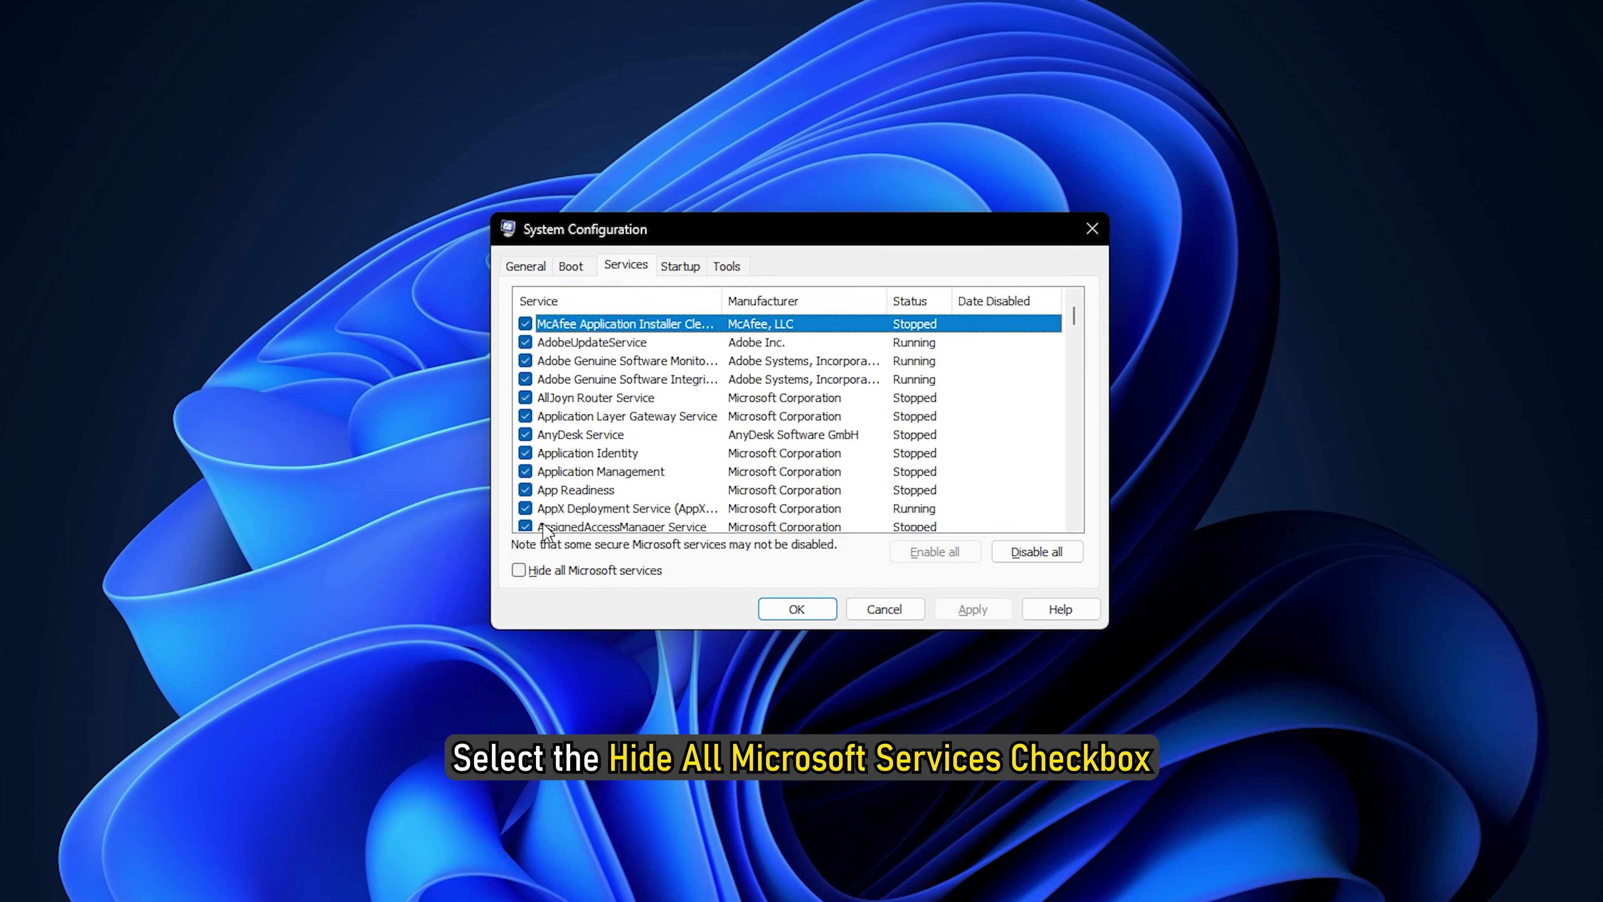
left_click(527, 571)
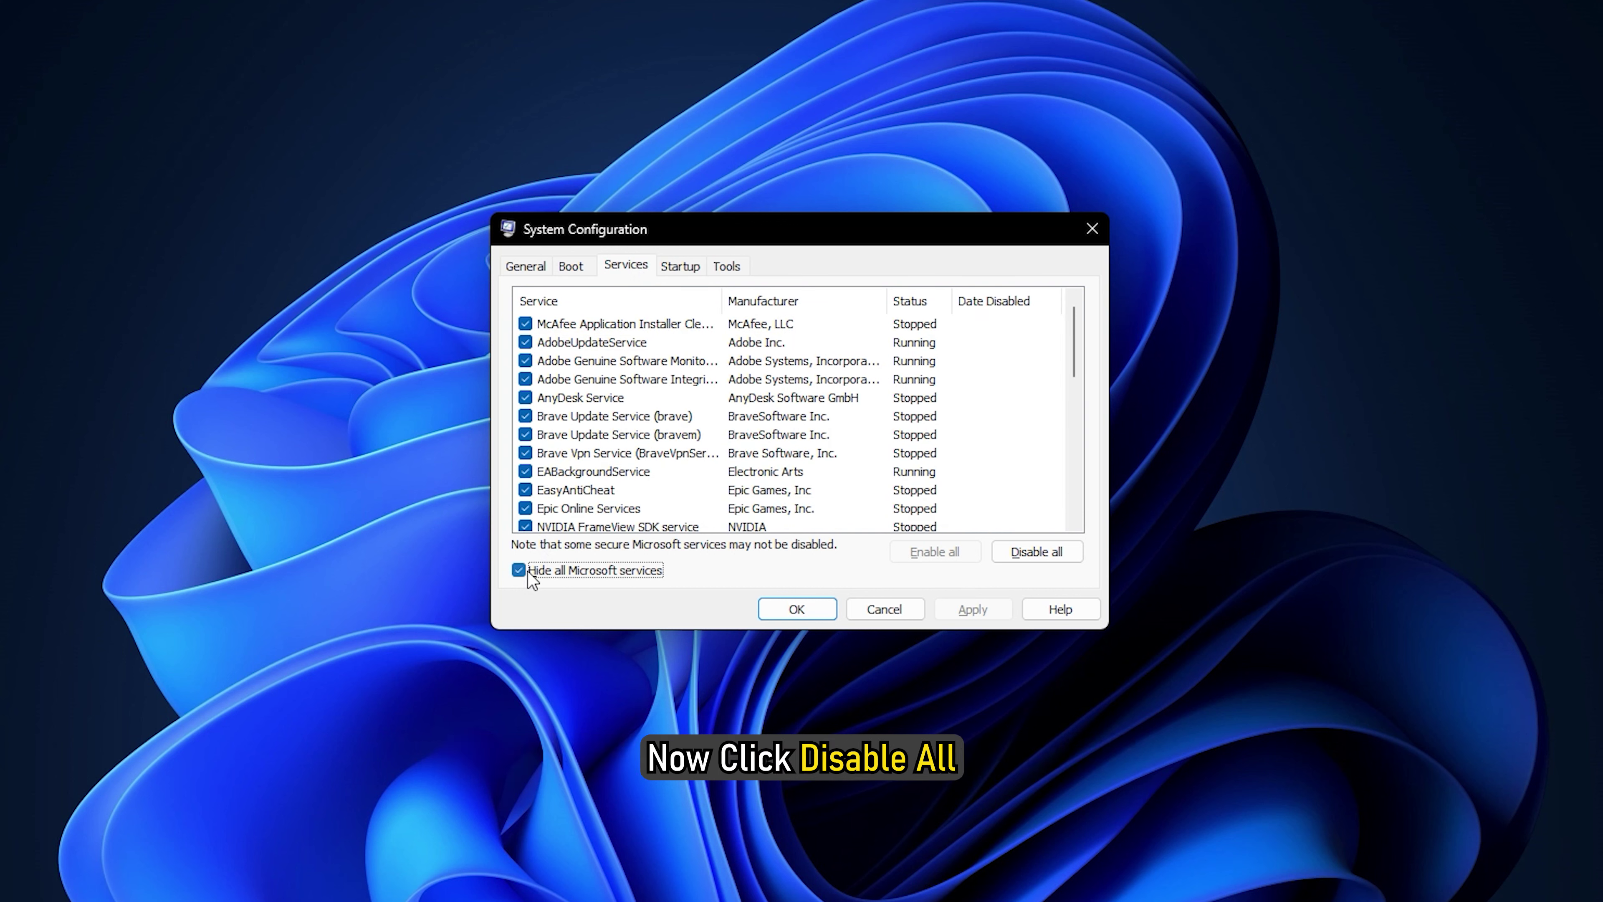
left_click(1080, 551)
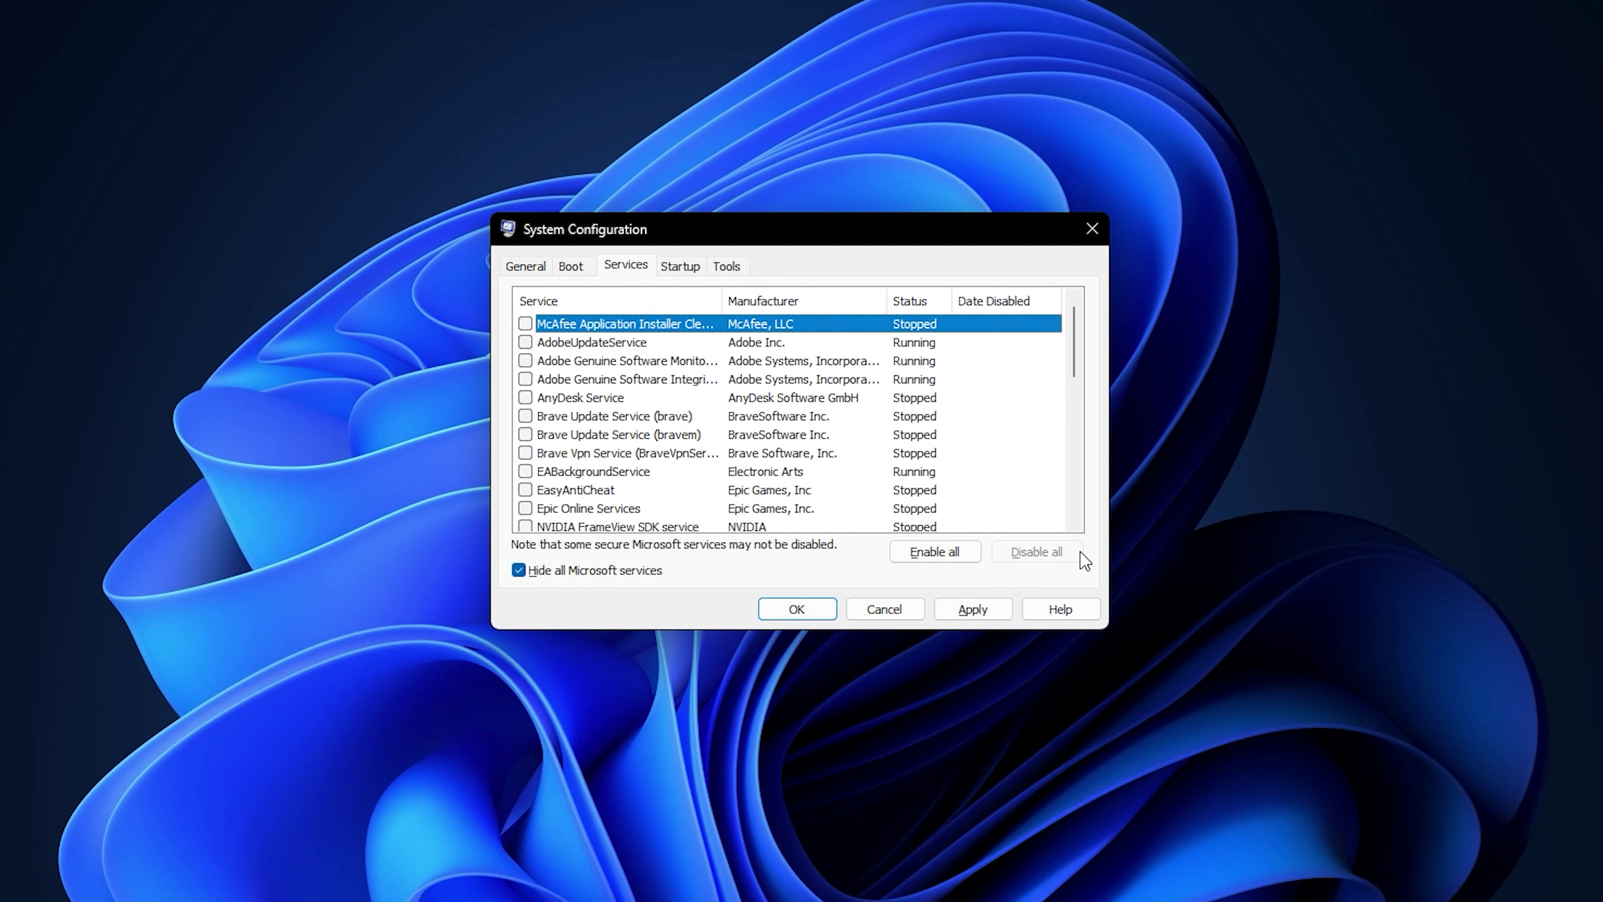
left_click(796, 609)
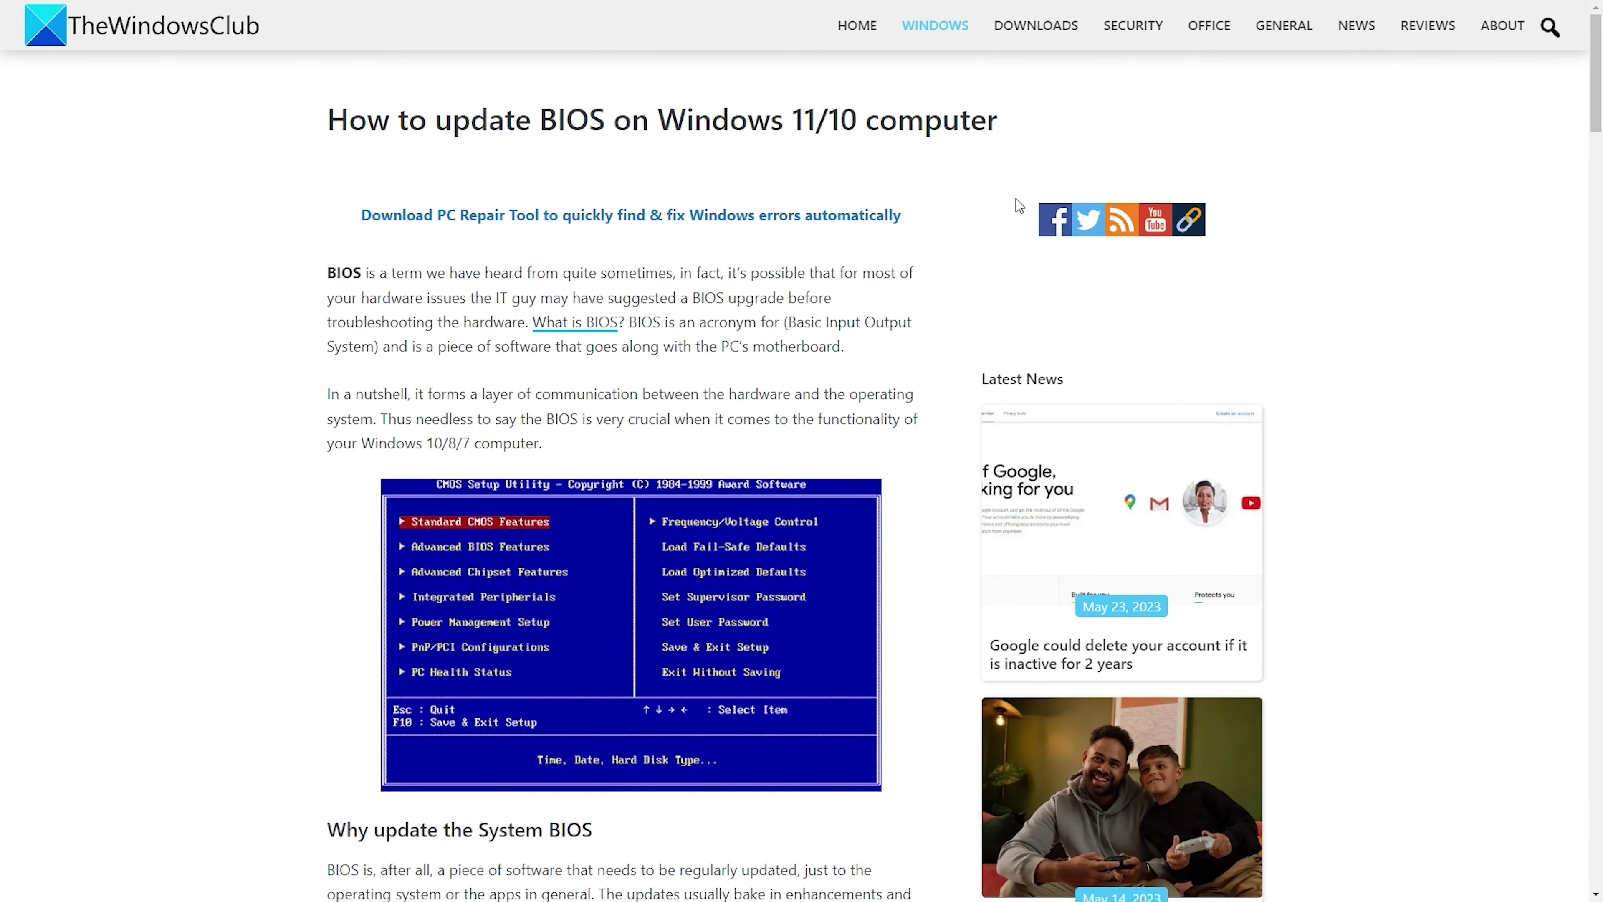
Look through the TheWindowsClub article on updating the BIOS on a Windows 11/10 computer.
scroll(1017, 207, "down", 8)
scroll(1018, 206, "down", 9)
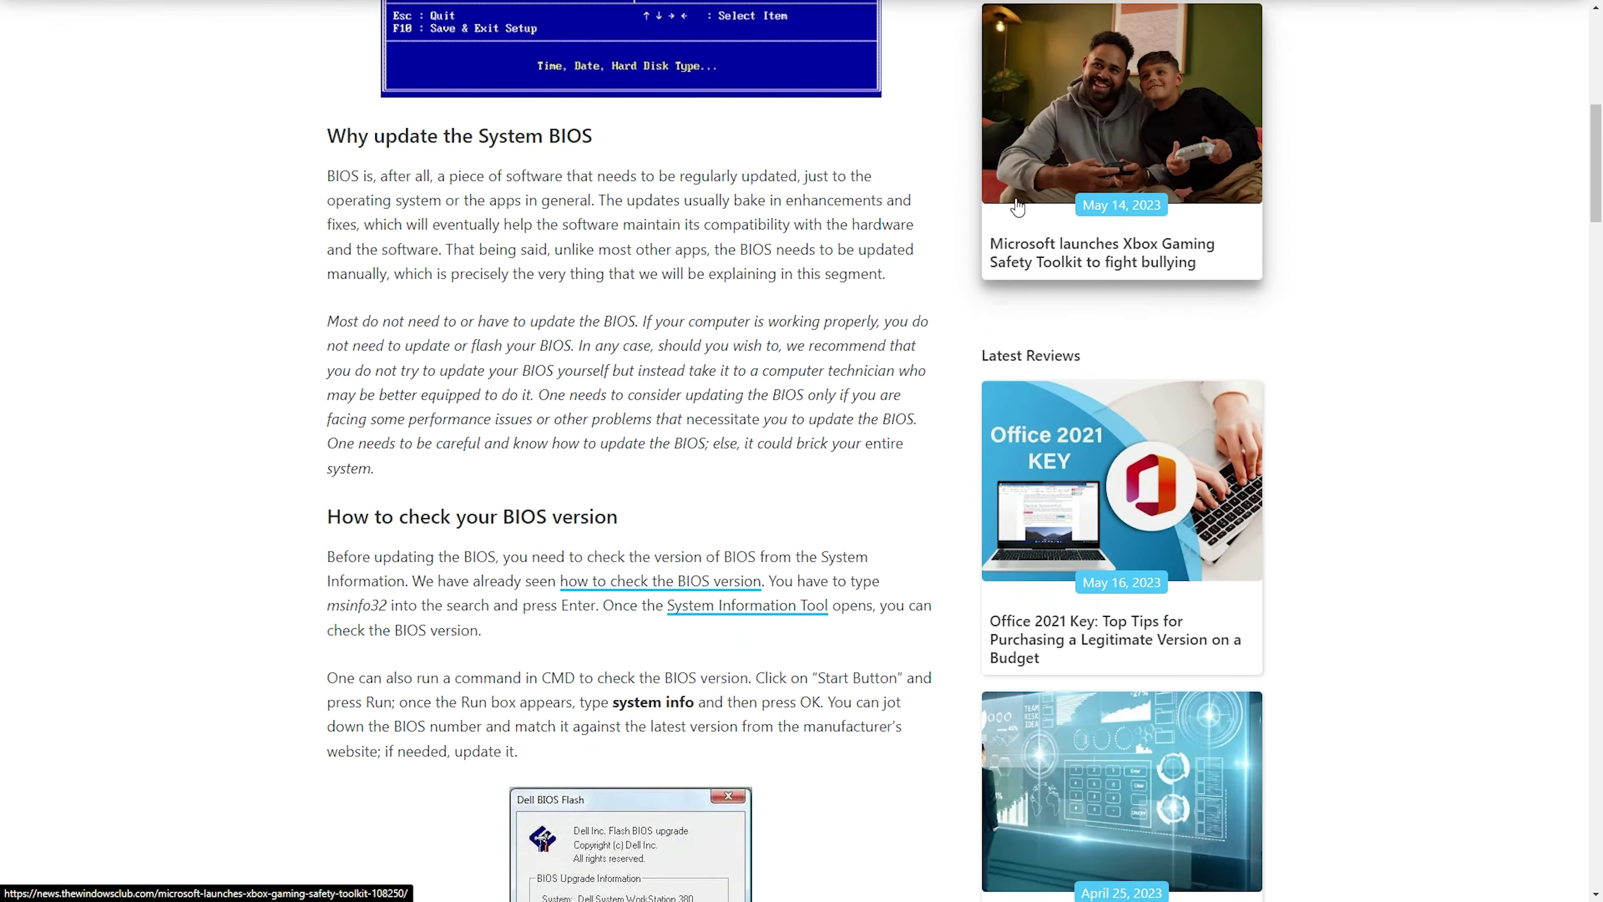
scroll(1017, 206, "down", 9)
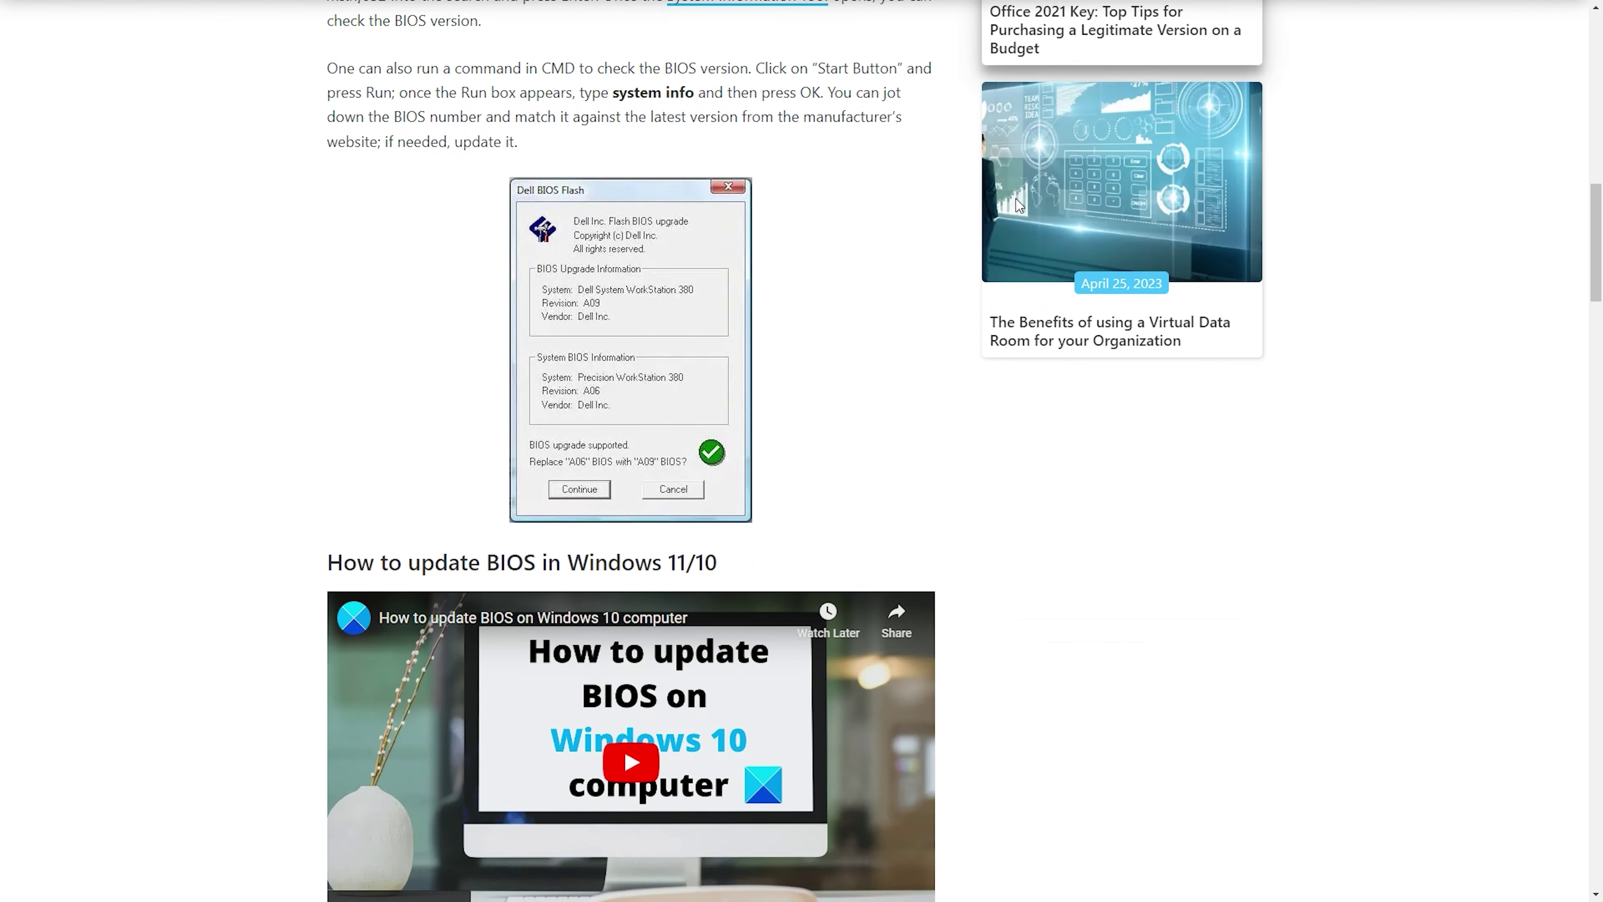